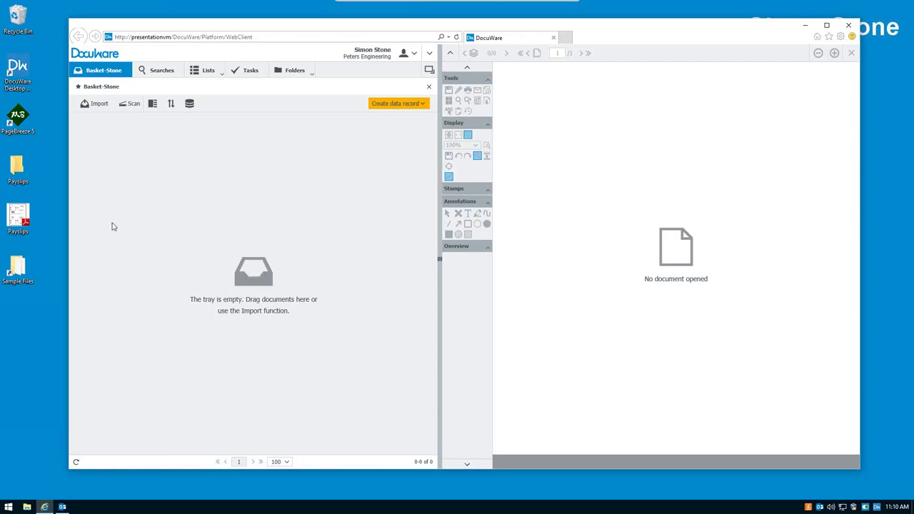
Drag all five files from the desktop Sample Files folder into the Basket-Stone tray.
{"action": "left_click", "coordinate": [22, 262]}
{"action": "double_click", "coordinate": [23, 263]}
{"action": "left_click", "coordinate": [581, 188]}
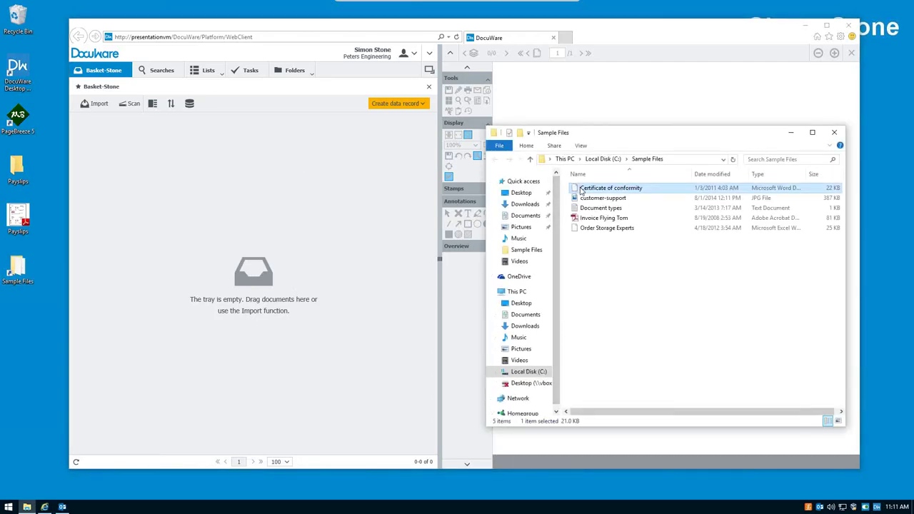
{"action": "left_click", "coordinate": [591, 229], "text": "shift"}
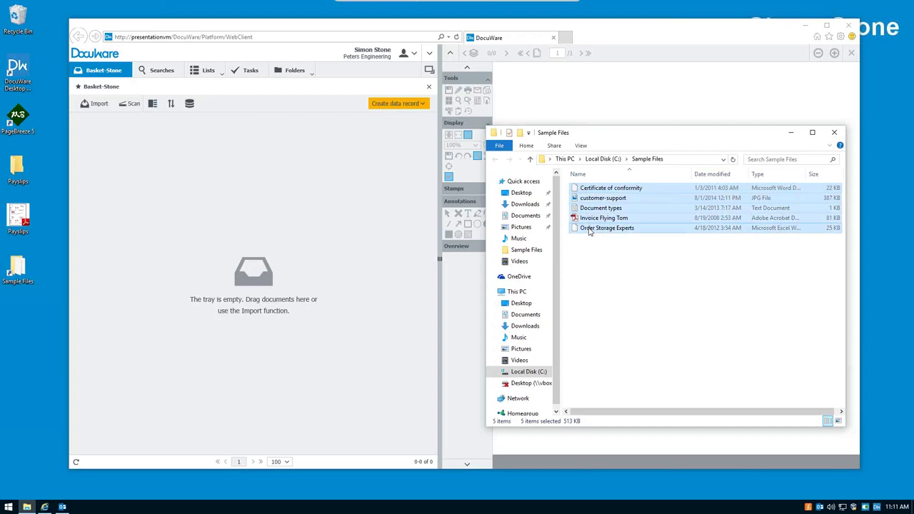
{"action": "left_click_drag", "start_coordinate": [589, 230], "coordinate": [188, 206]}
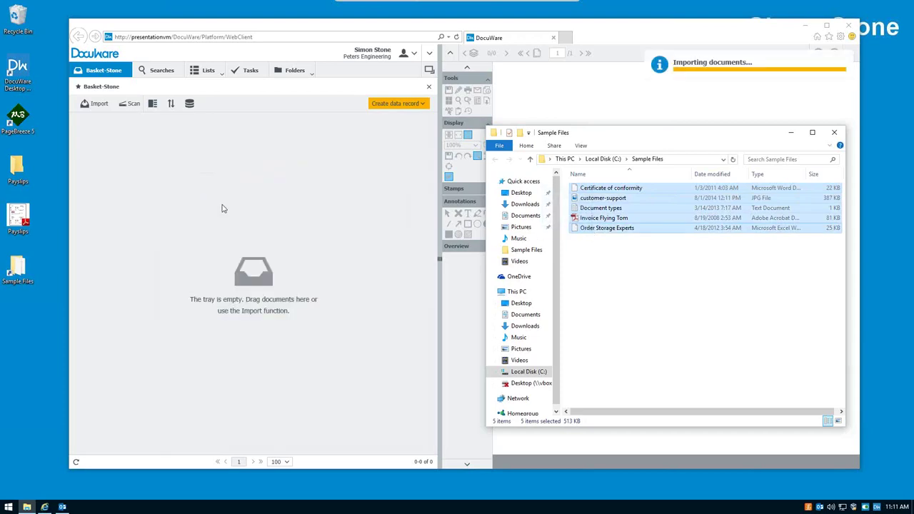
Close the Sample Files folder window and dismiss the file upload chooser.
{"action": "left_click", "coordinate": [834, 133]}
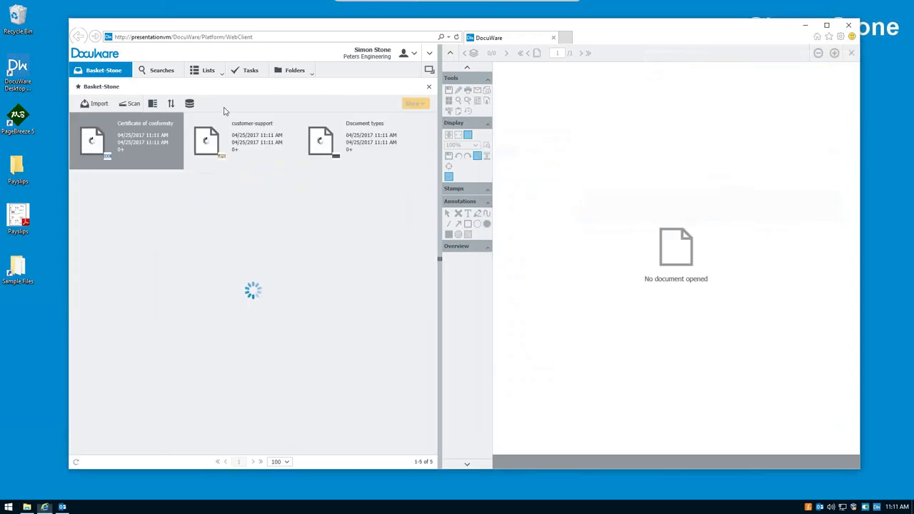
{"action": "left_click", "coordinate": [99, 105]}
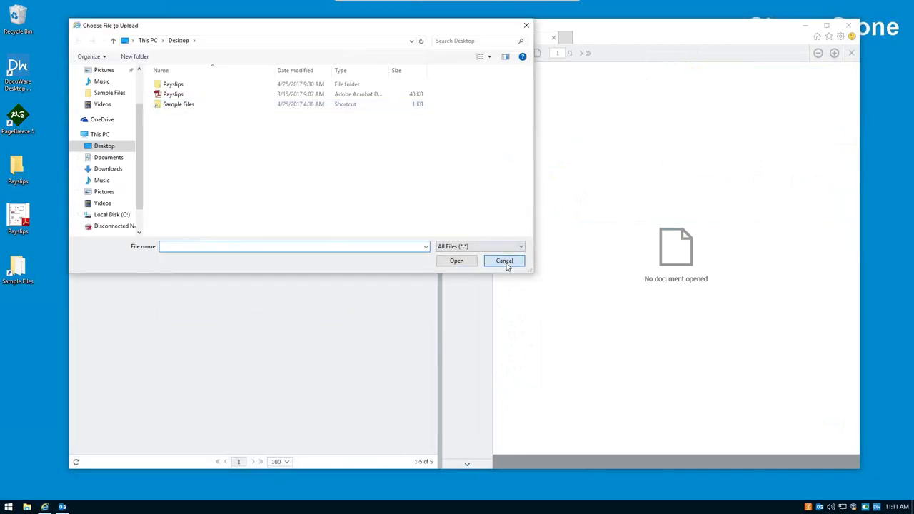
{"action": "left_click", "coordinate": [504, 261]}
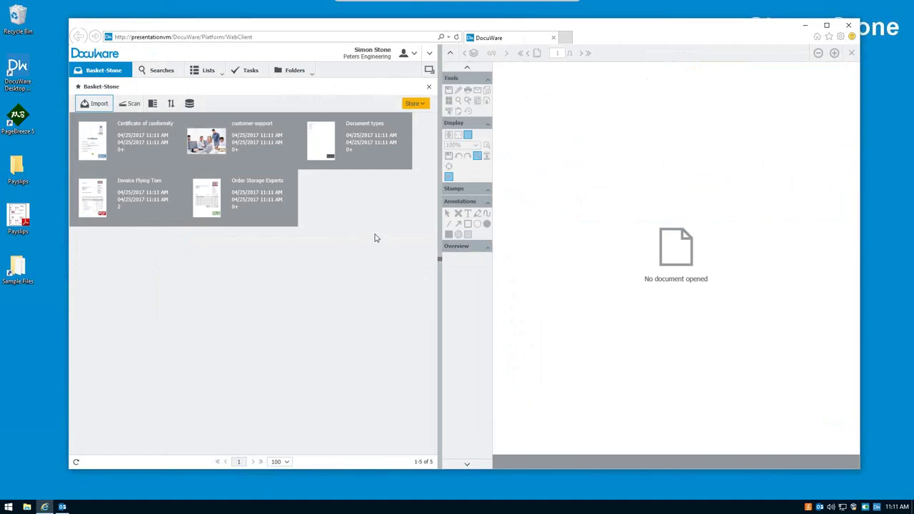
{"action": "left_click", "coordinate": [102, 200]}
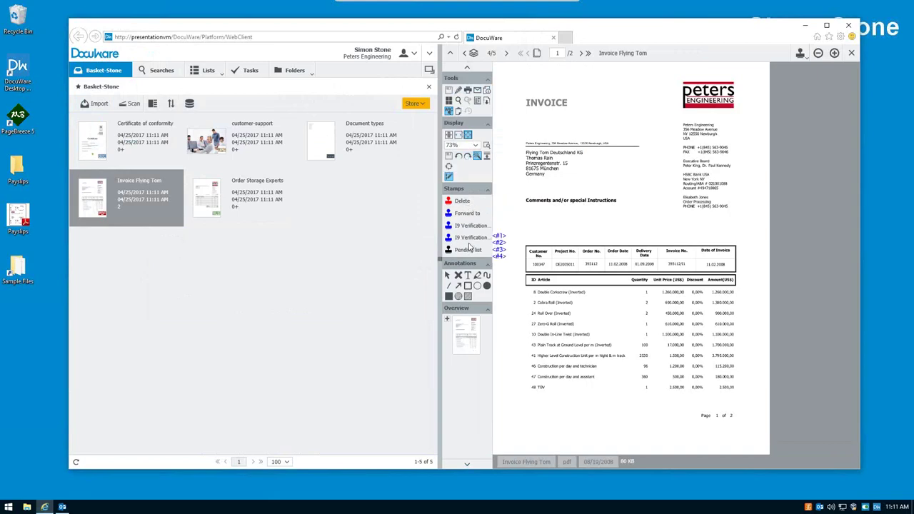
{"action": "left_click", "coordinate": [468, 276]}
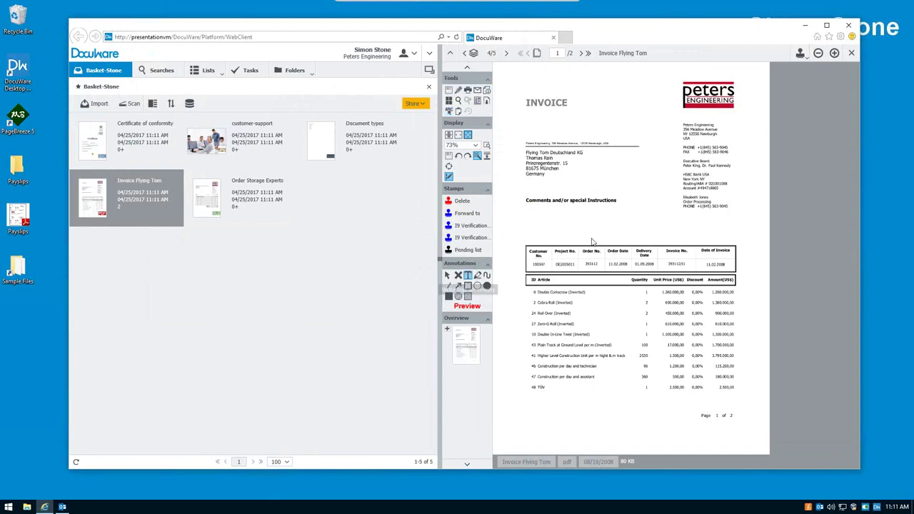
{"action": "left_click", "coordinate": [590, 225]}
{"action": "left_click", "coordinate": [592, 226]}
{"action": "left_click", "coordinate": [636, 210]}
{"action": "left_click", "coordinate": [449, 296]}
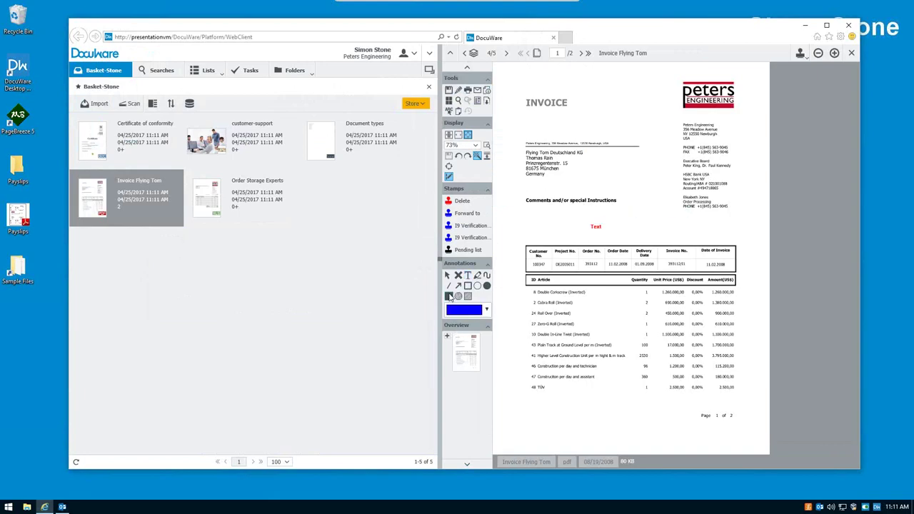
{"action": "left_click", "coordinate": [486, 309]}
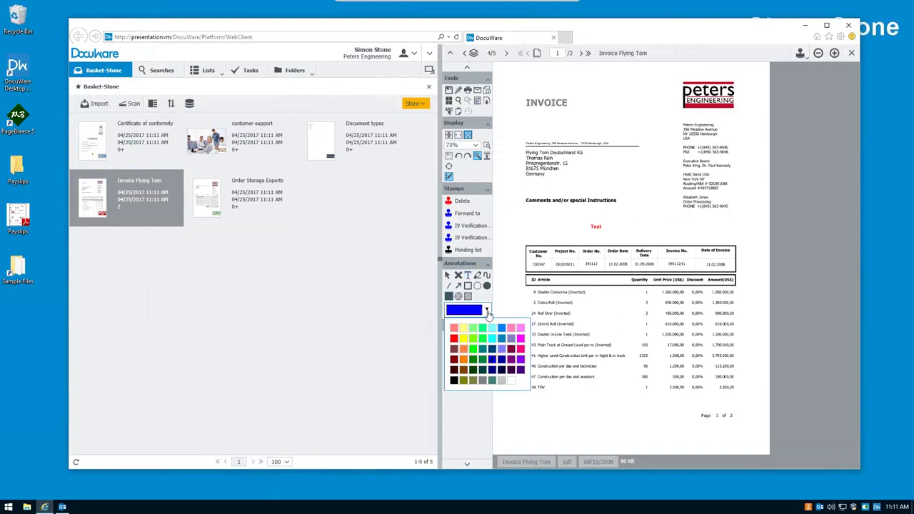
{"action": "left_click", "coordinate": [514, 386]}
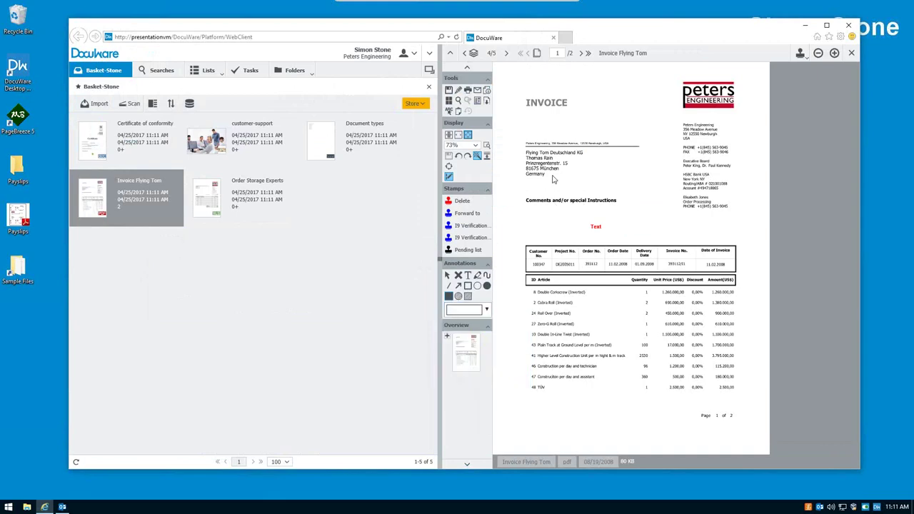
{"action": "left_click_drag", "start_coordinate": [590, 147], "coordinate": [643, 188]}
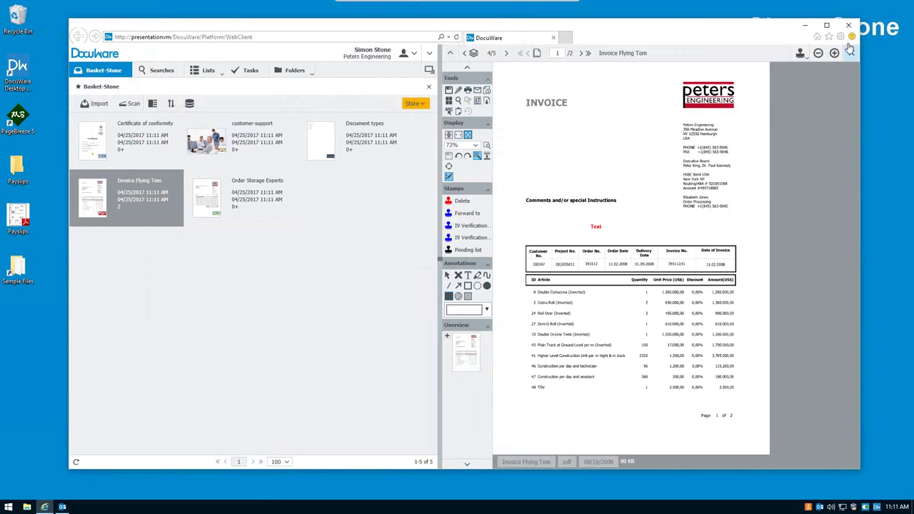
{"action": "left_click", "coordinate": [850, 53]}
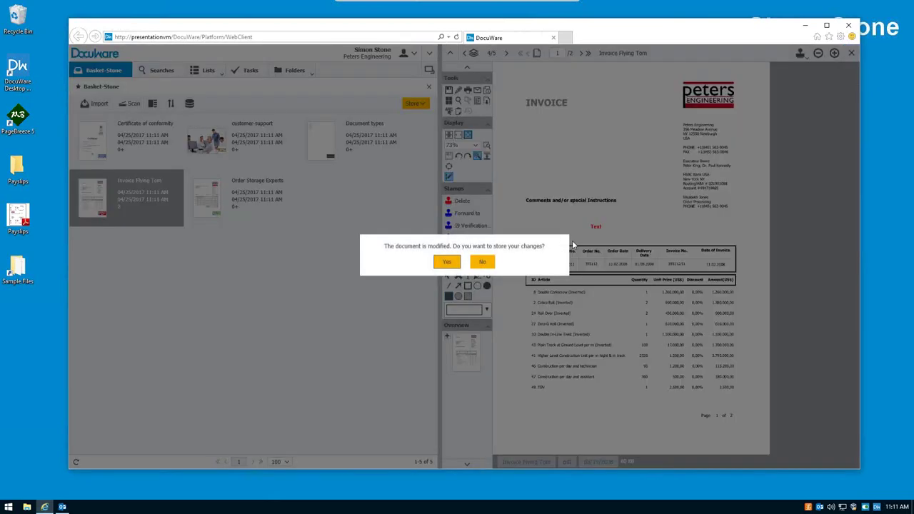
{"action": "left_click", "coordinate": [482, 262]}
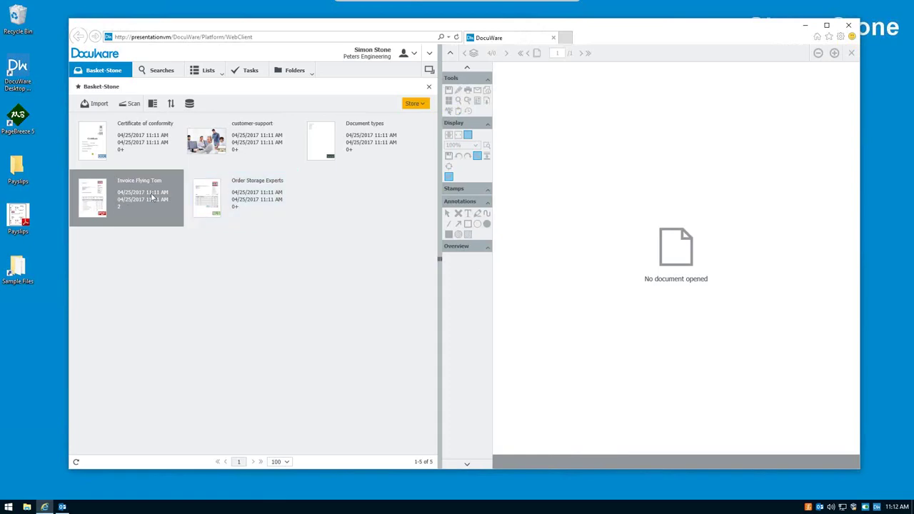
Copy the Document types card, then select all six tray cards and Clip them into one bundle.
{"action": "left_click", "coordinate": [247, 192], "text": "ctrl"}
{"action": "left_click_drag", "start_coordinate": [353, 160], "coordinate": [243, 155]}
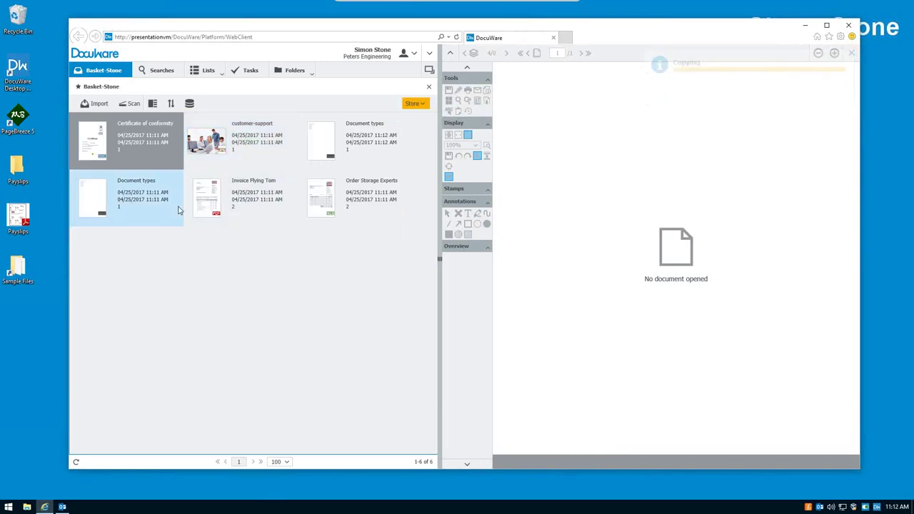
{"action": "left_click", "coordinate": [247, 202]}
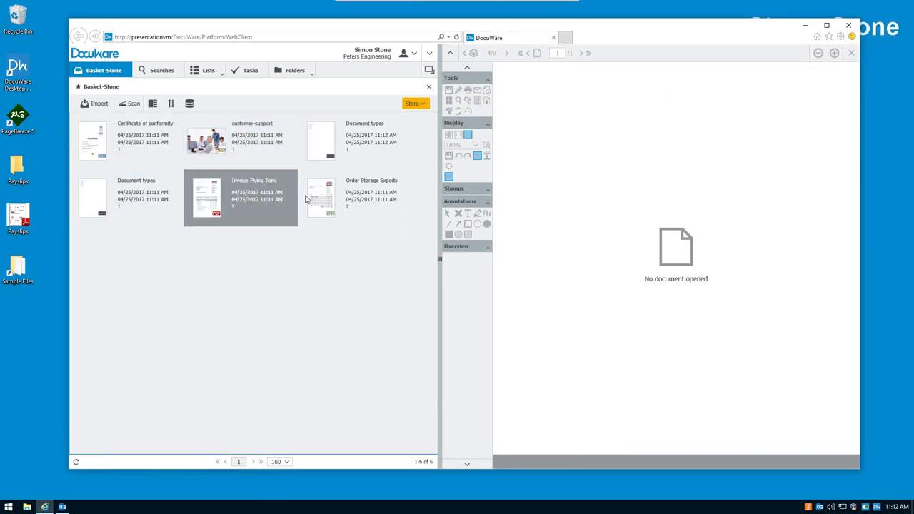
{"action": "left_click", "coordinate": [344, 199], "text": "ctrl"}
{"action": "left_click", "coordinate": [355, 129], "text": "ctrl"}
{"action": "left_click", "coordinate": [221, 131], "text": "ctrl"}
{"action": "left_click", "coordinate": [167, 154], "text": "ctrl"}
{"action": "left_click", "coordinate": [136, 188], "text": "ctrl"}
{"action": "right_click", "coordinate": [134, 187]}
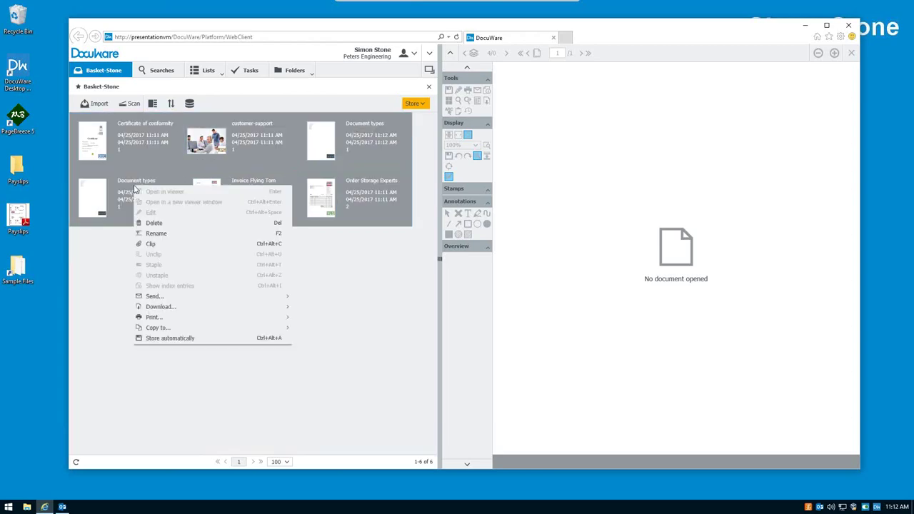
{"action": "left_click", "coordinate": [162, 246]}
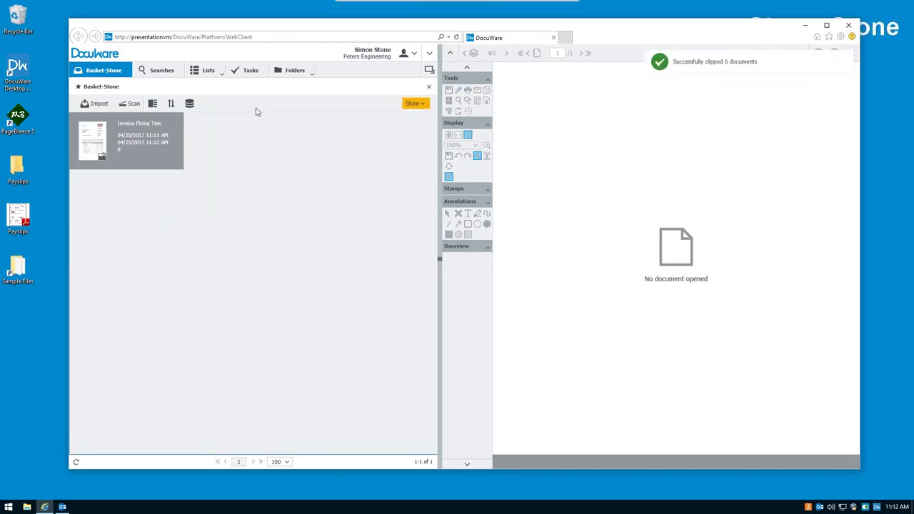
Start storing to Document Pool with Company Flying Tom Deutschland KG and Document Type Letter in.
{"action": "left_click", "coordinate": [421, 106]}
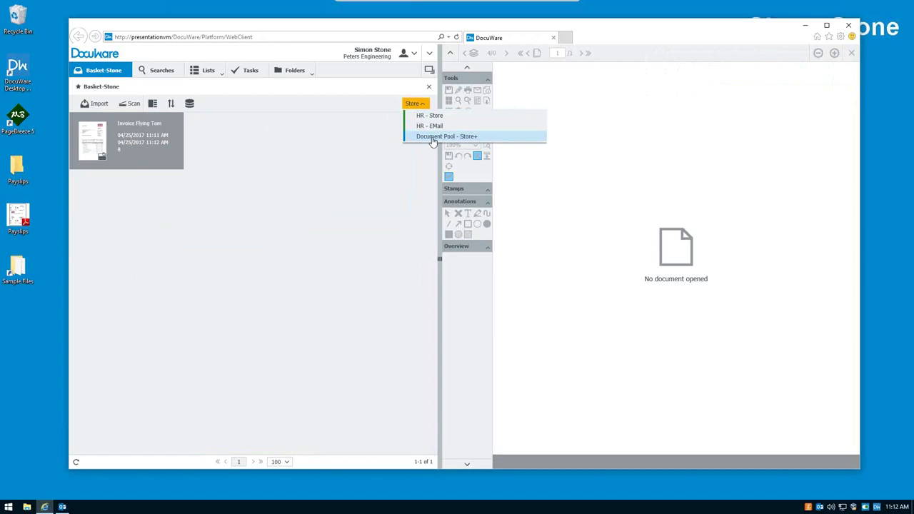
{"action": "left_click", "coordinate": [432, 136]}
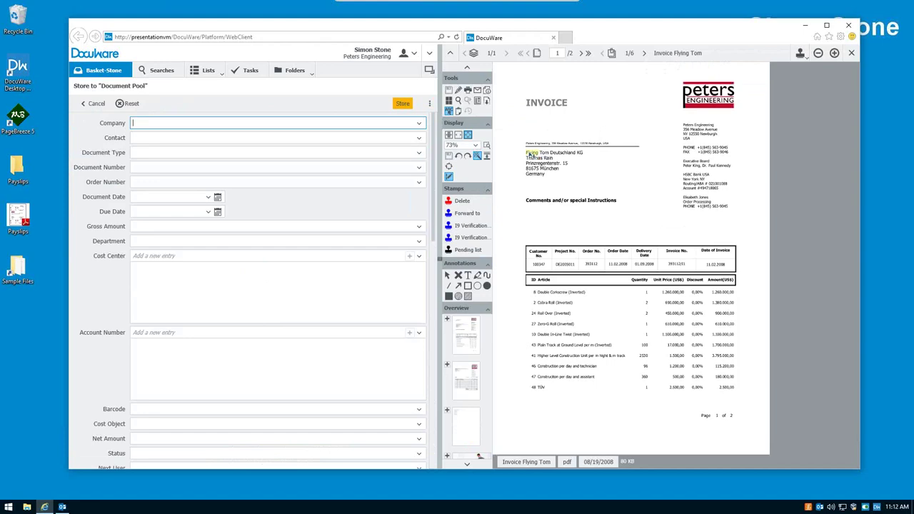
{"action": "left_click_drag", "start_coordinate": [530, 153], "coordinate": [554, 158]}
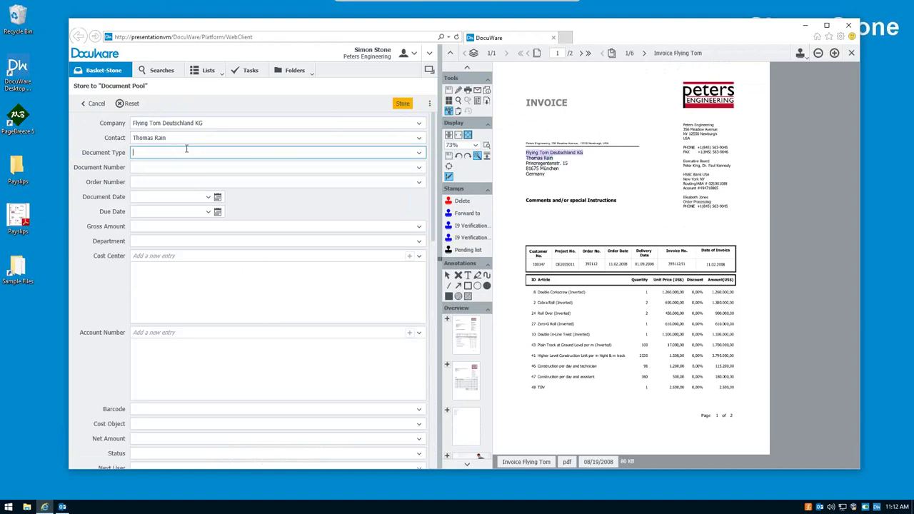
{"action": "left_click", "coordinate": [419, 153]}
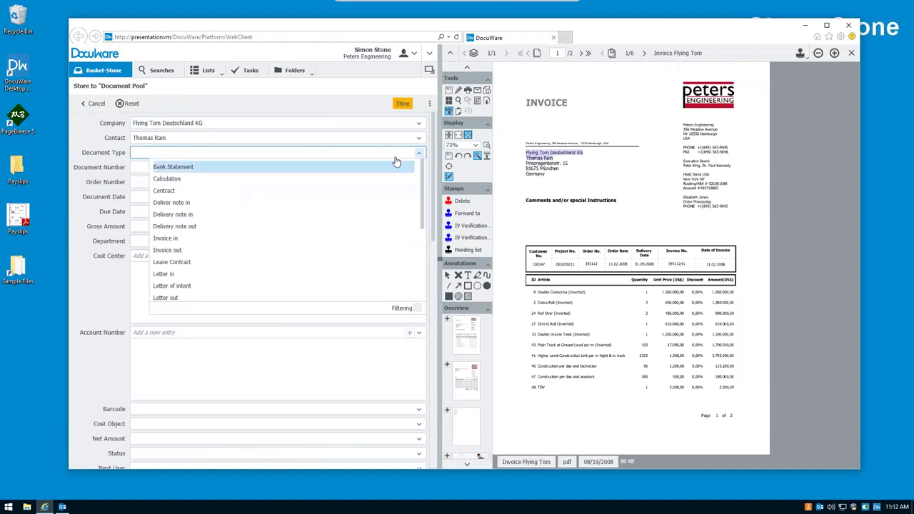
{"action": "left_click", "coordinate": [182, 275]}
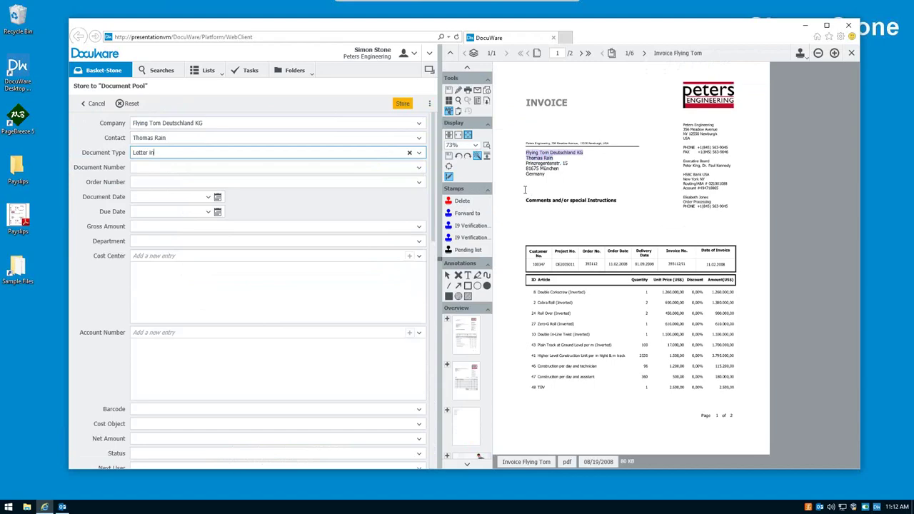
Fill Document Number, Order Number 393112 and Document Date from the invoice, then store it.
{"action": "key", "text": "Tab"}
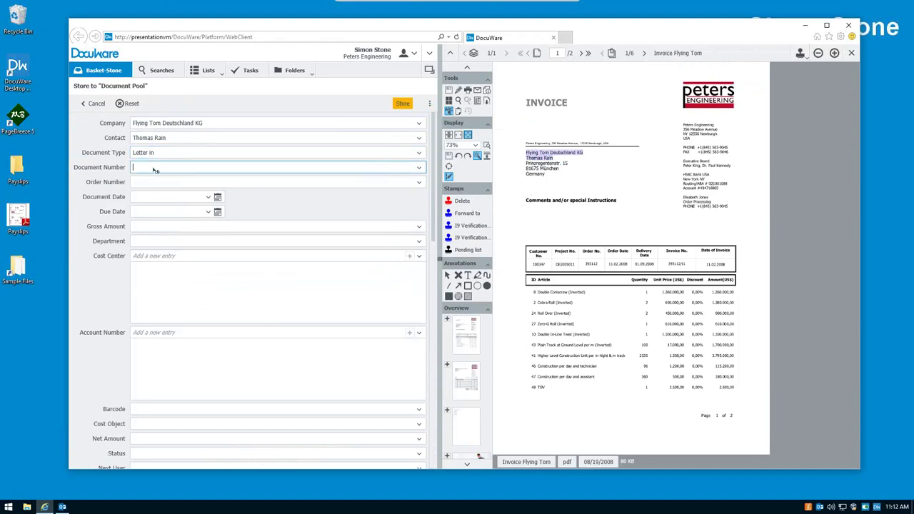
{"action": "left_click", "coordinate": [564, 265]}
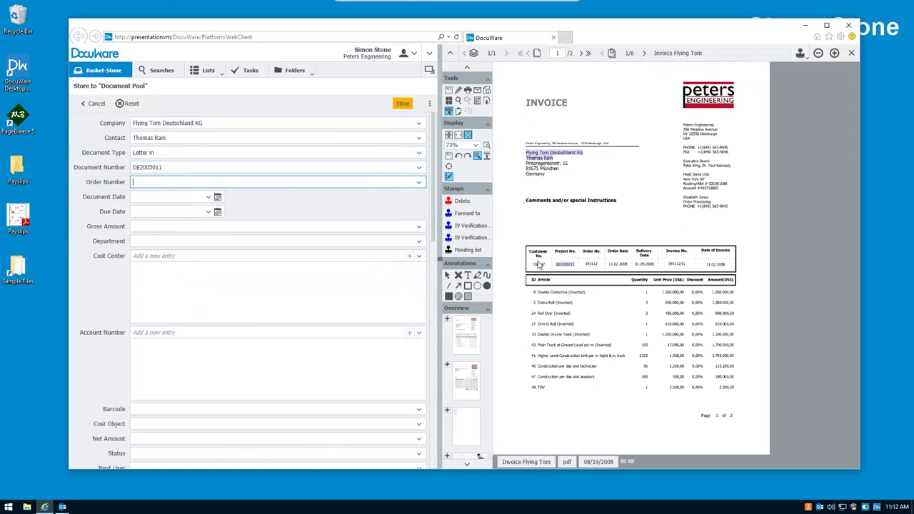
{"action": "left_click", "coordinate": [602, 264]}
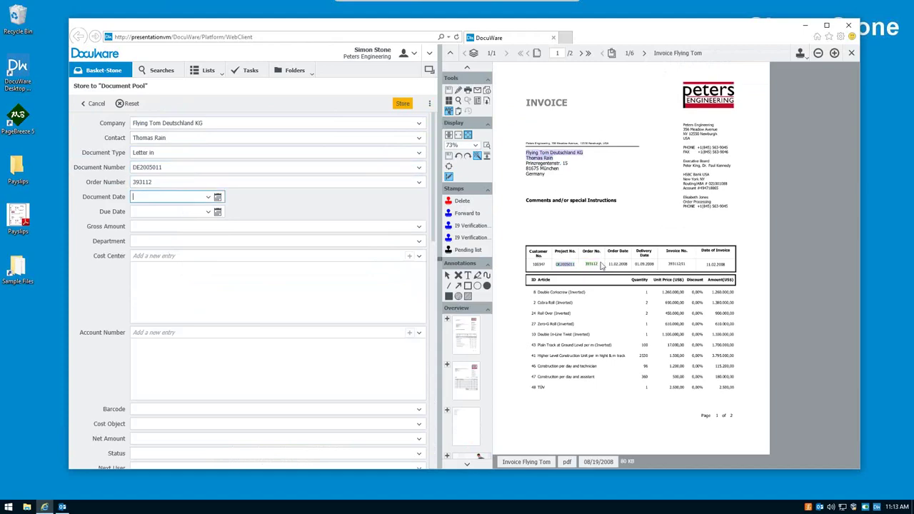
{"action": "left_click", "coordinate": [652, 265]}
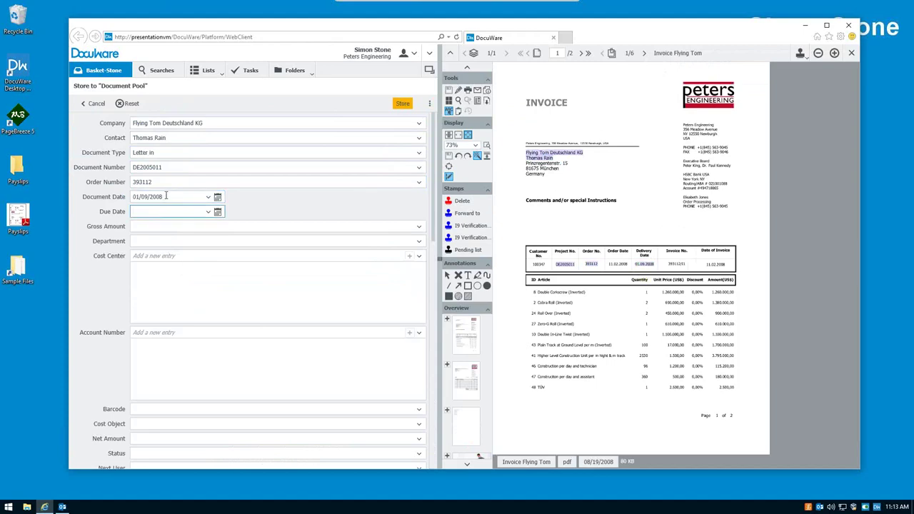
{"action": "scroll", "coordinate": [185, 227], "scroll_direction": "down", "scroll_amount": 3}
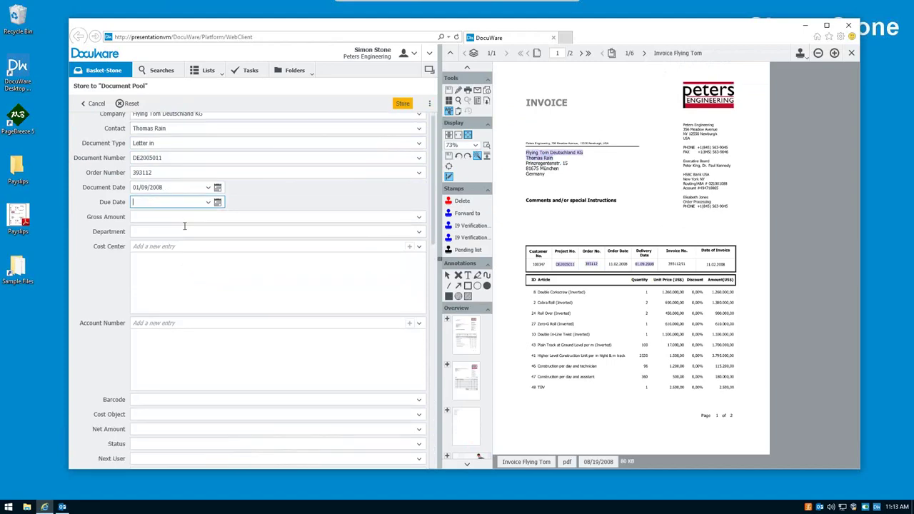
{"action": "scroll", "coordinate": [184, 226], "scroll_direction": "up", "scroll_amount": 3}
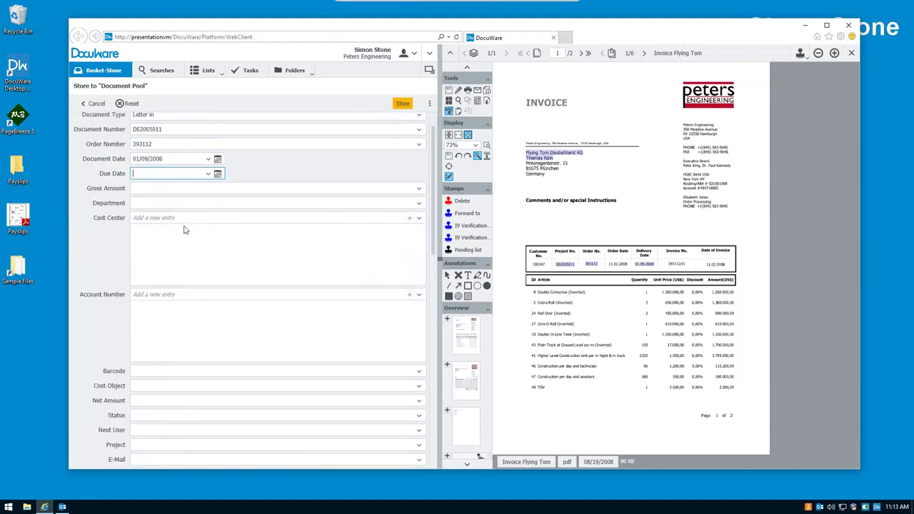
{"action": "left_click", "coordinate": [405, 108]}
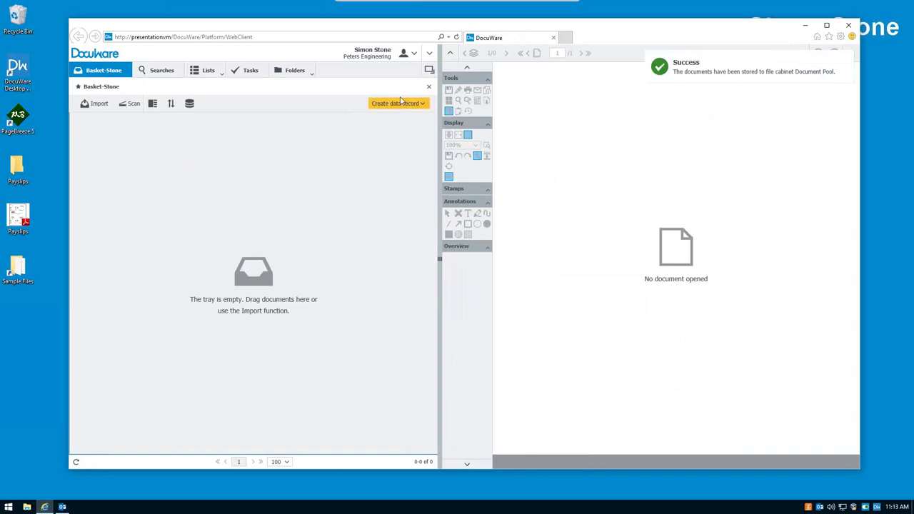
Search the Document Pool for company Flying Tom Deutschland KG.
{"action": "left_click", "coordinate": [174, 72]}
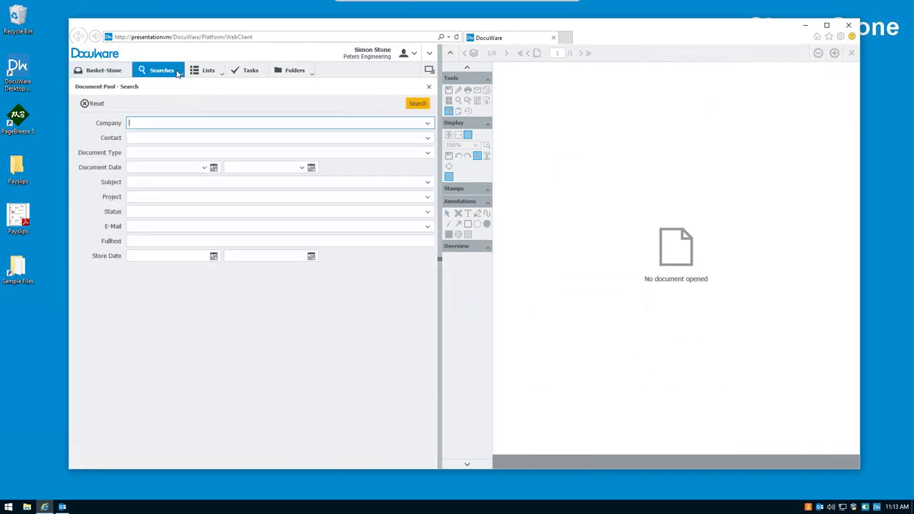
{"action": "left_click", "coordinate": [428, 124]}
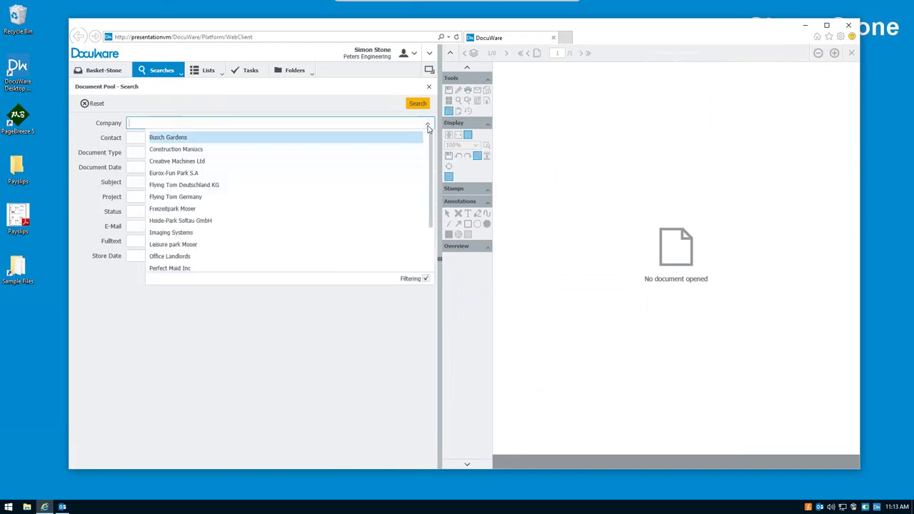
{"action": "left_click", "coordinate": [216, 184]}
{"action": "key", "text": "ctrl+a"}
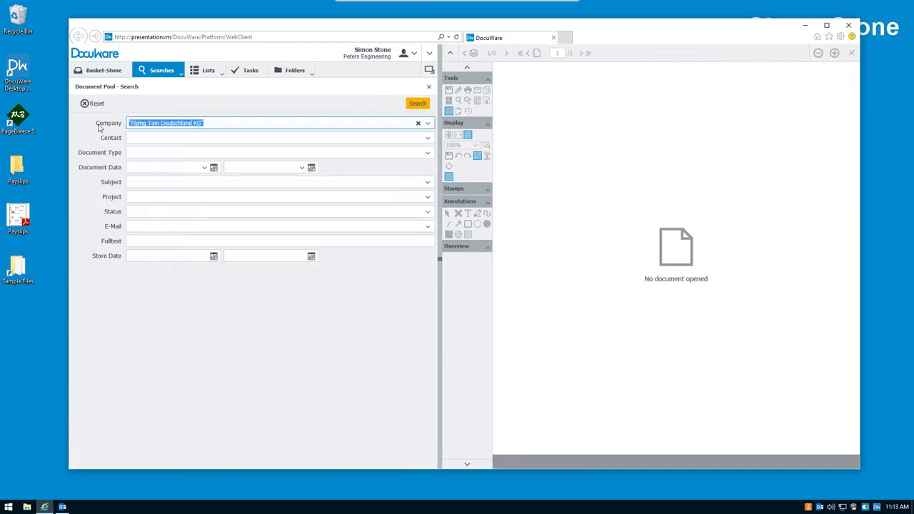
{"action": "key", "text": "BackSpace"}
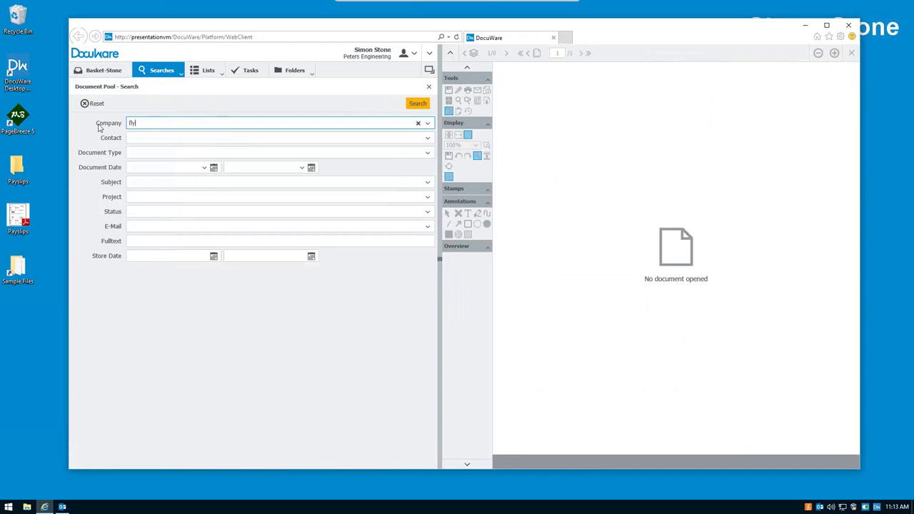
{"action": "type", "text": "fly"}
{"action": "left_click", "coordinate": [213, 134]}
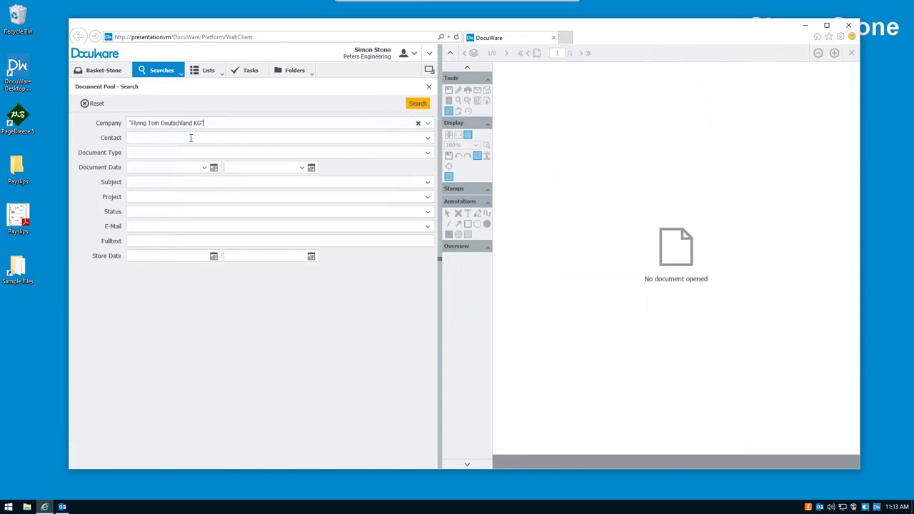
{"action": "left_click", "coordinate": [417, 103]}
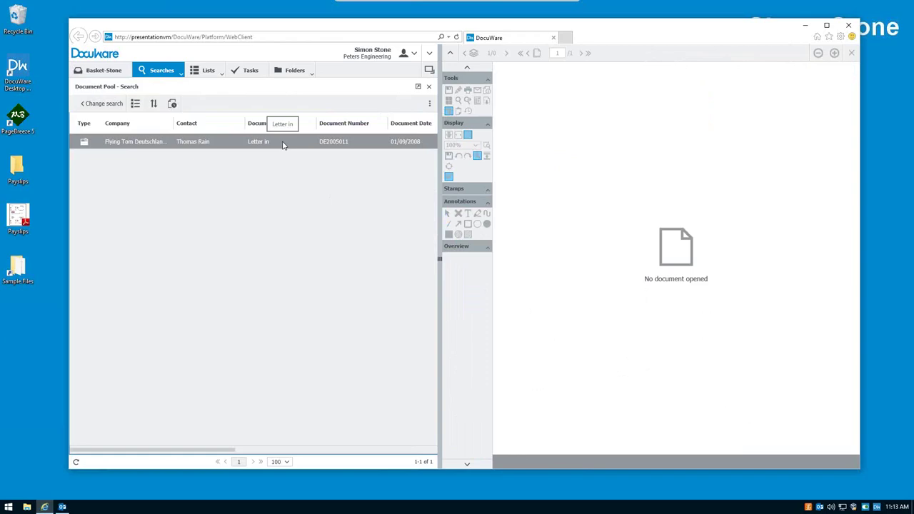
Rerun the search with company Flying Tom Germany instead.
{"action": "left_click", "coordinate": [102, 104]}
{"action": "triple_click", "coordinate": [219, 124]}
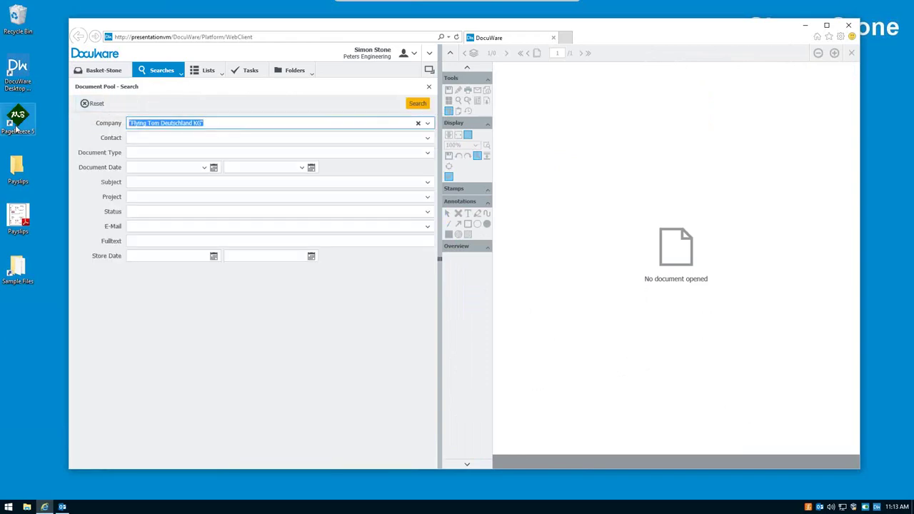
{"action": "type", "text": "fly"}
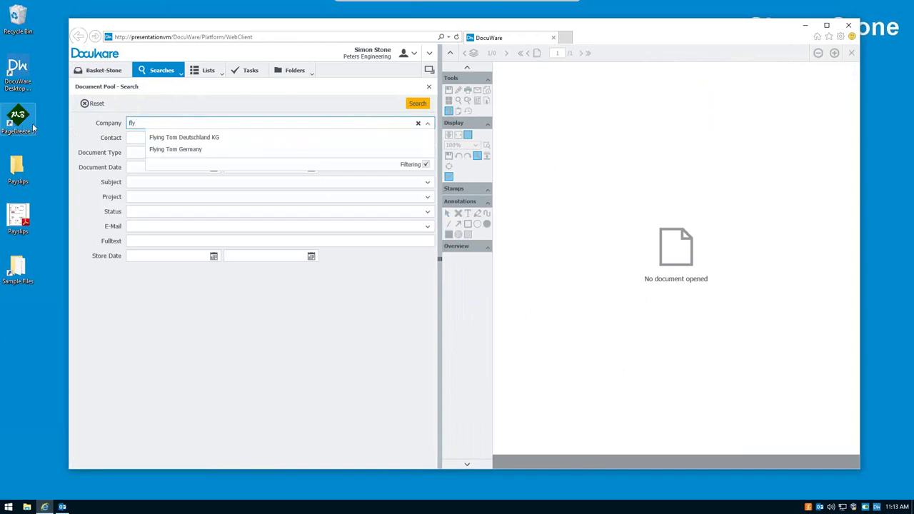
{"action": "left_click", "coordinate": [163, 150]}
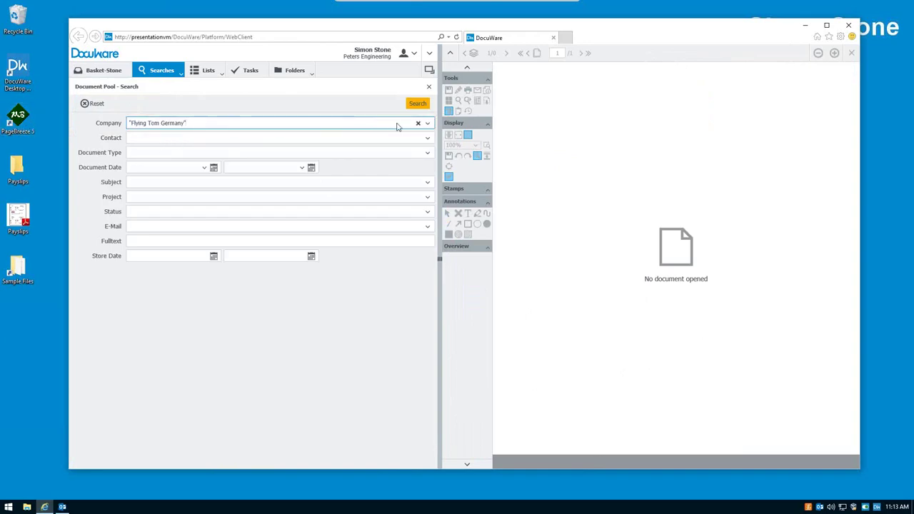
{"action": "left_click", "coordinate": [418, 104]}
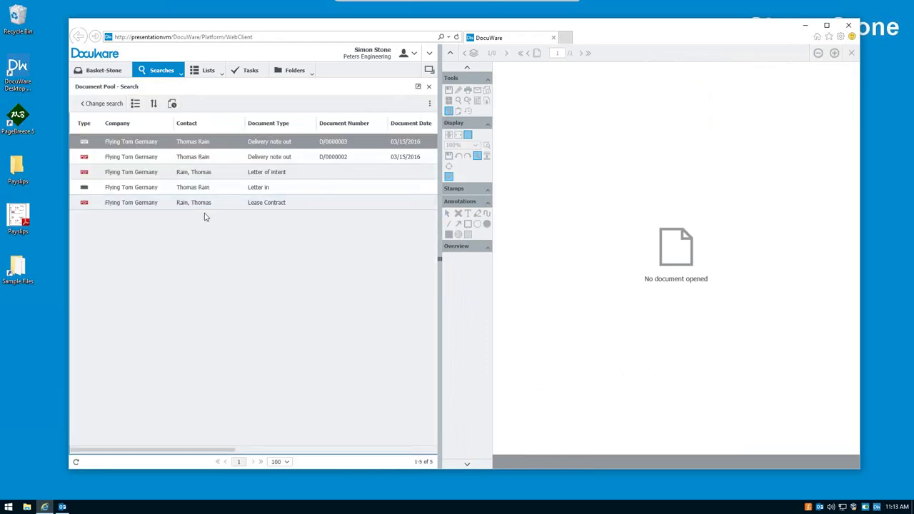
Add a Letter in document type filter, search, and open the found letter.
{"action": "left_click", "coordinate": [99, 103]}
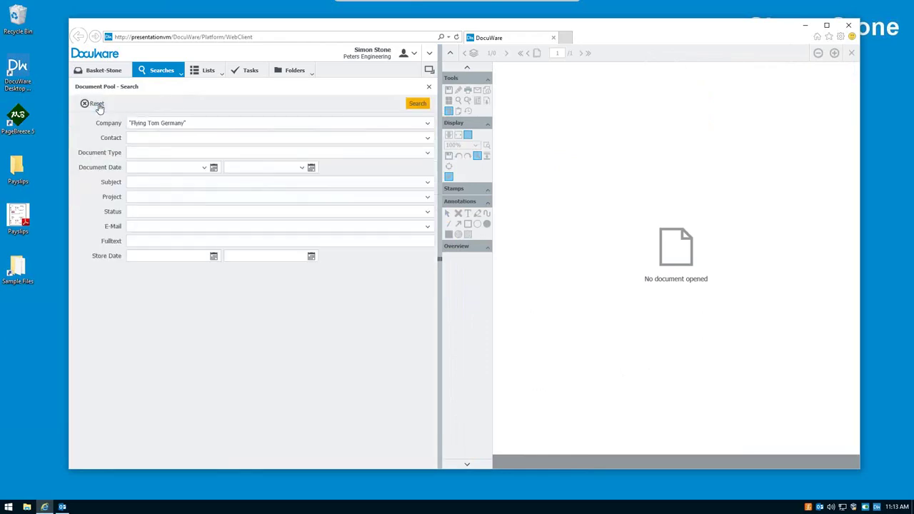
{"action": "left_click", "coordinate": [153, 151]}
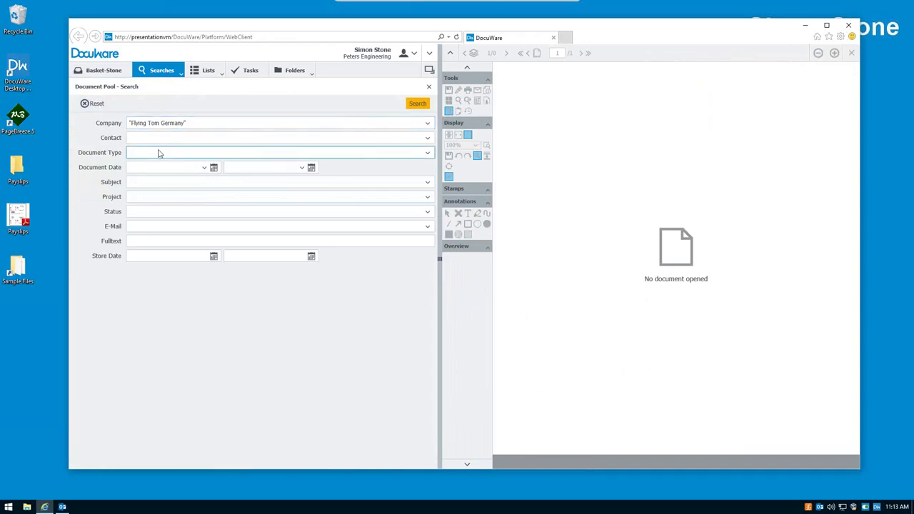
{"action": "left_click", "coordinate": [426, 153]}
{"action": "left_click", "coordinate": [157, 193]}
{"action": "left_click", "coordinate": [406, 106]}
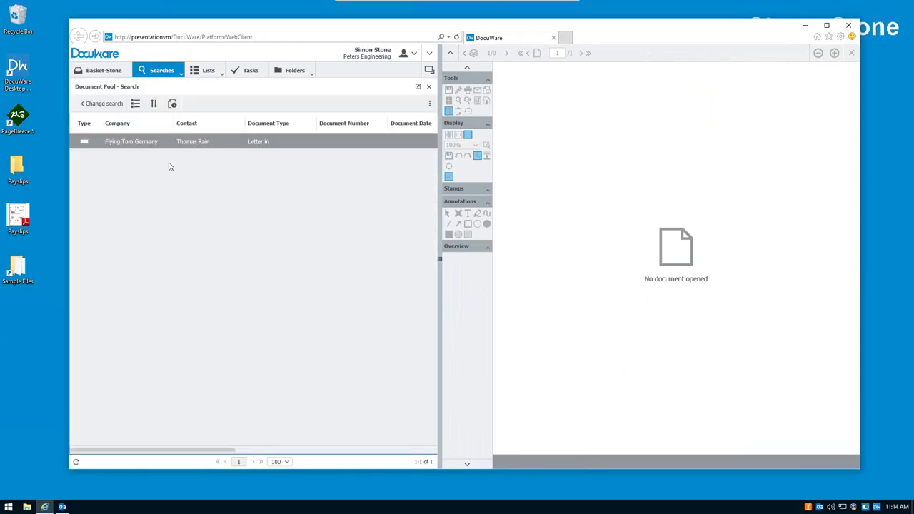
{"action": "left_click", "coordinate": [179, 149]}
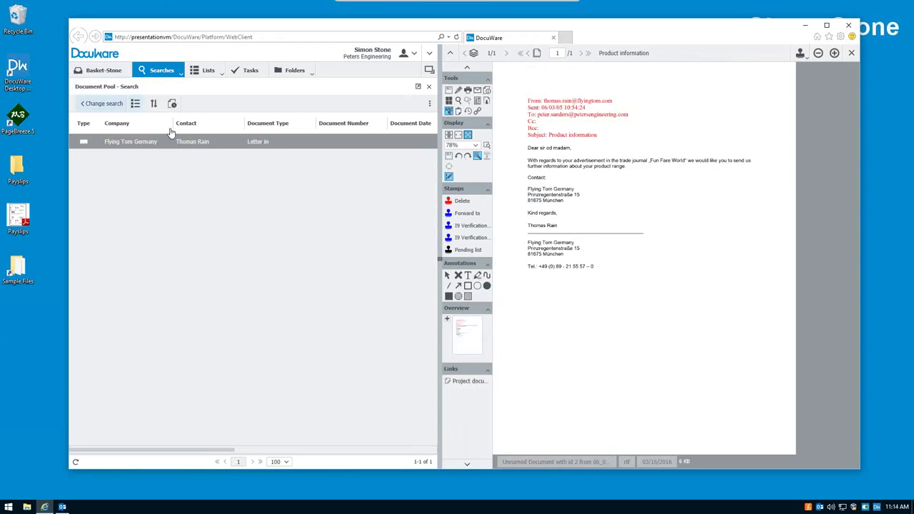
Reset the criteria, search Flying Tom Deutschland KG again, and open document DE2005011.
{"action": "left_click", "coordinate": [106, 105]}
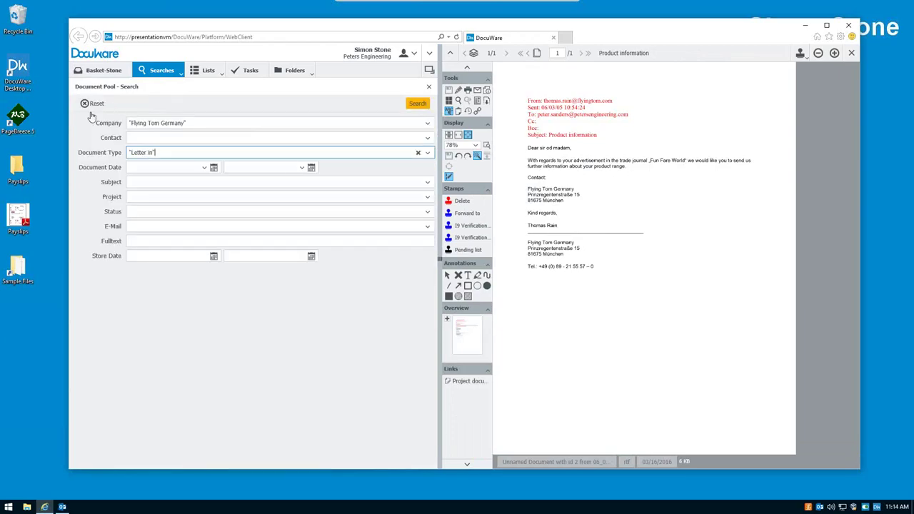
{"action": "left_click", "coordinate": [93, 103]}
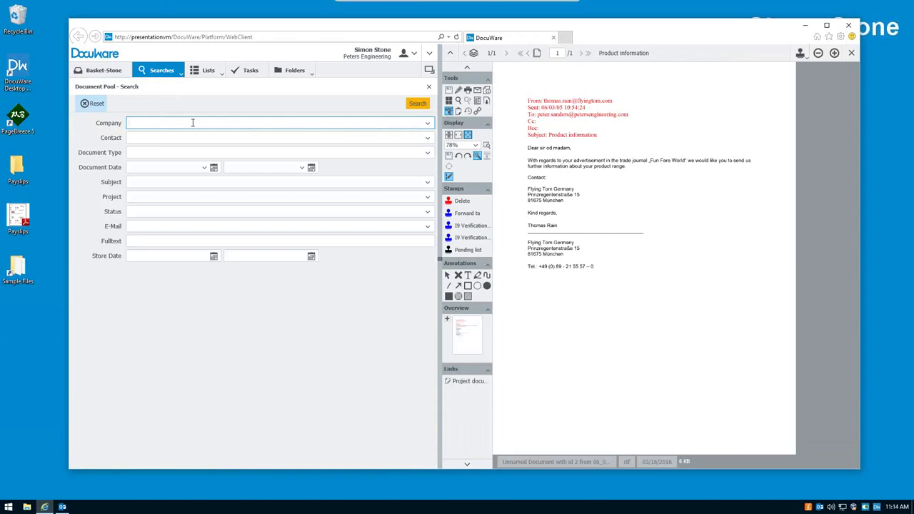
{"action": "type", "text": "fly"}
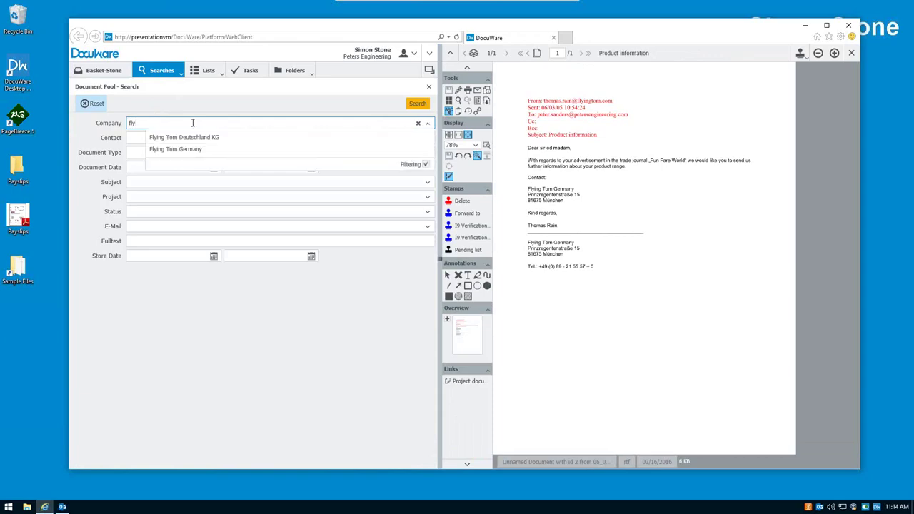
{"action": "left_click", "coordinate": [294, 138]}
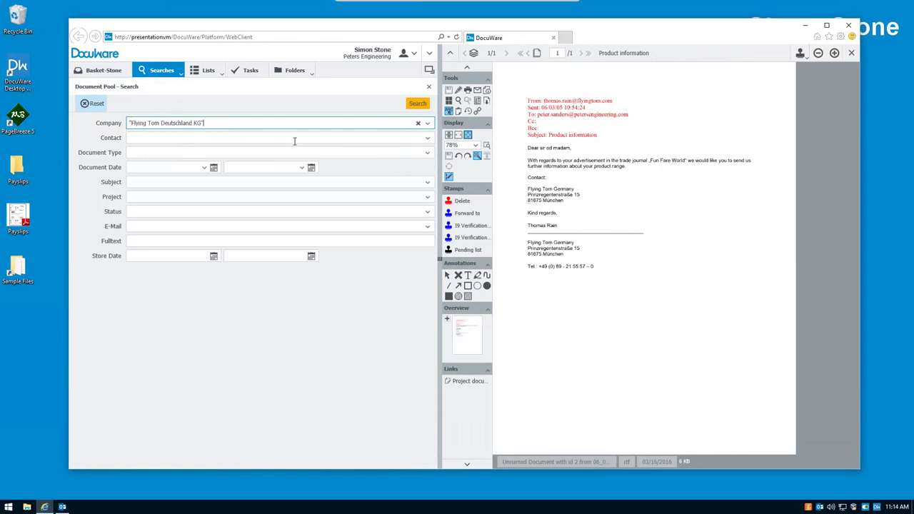
{"action": "left_click", "coordinate": [417, 103]}
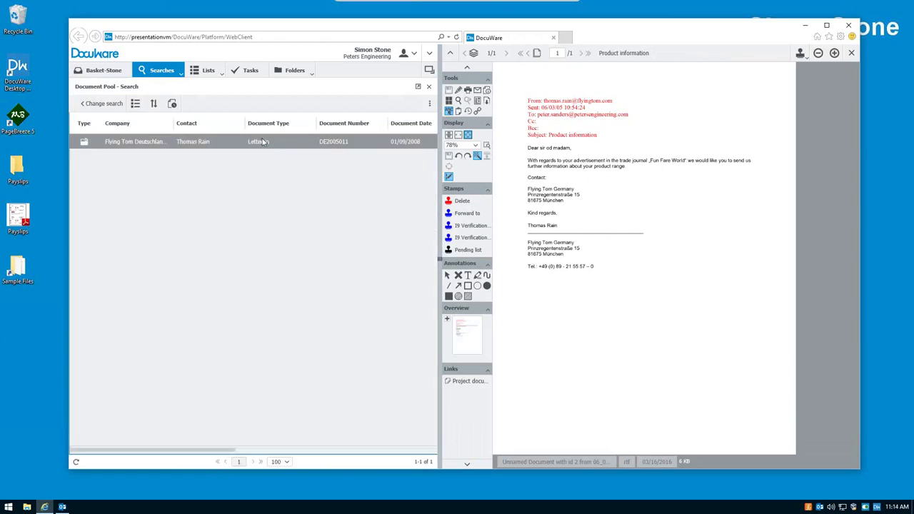
{"action": "left_click", "coordinate": [263, 144]}
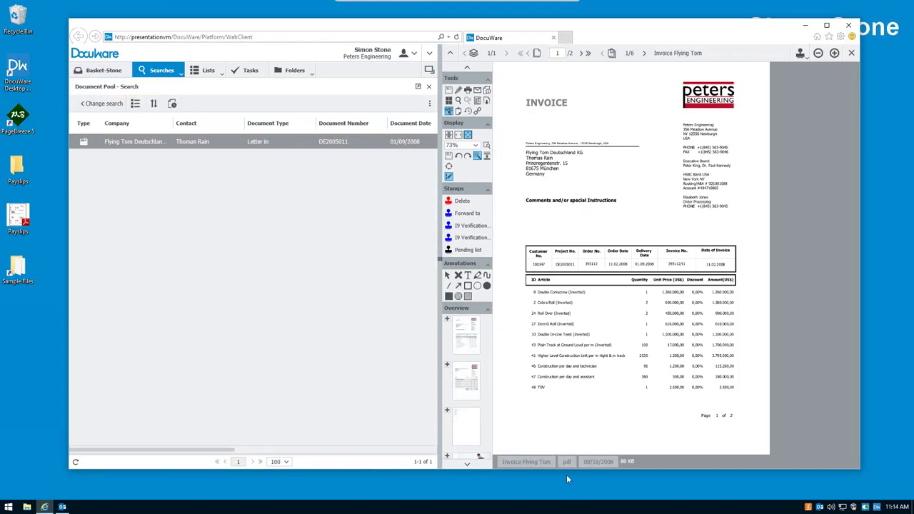
Step through files two to five: the order, type list, office photo and certificate.
{"action": "left_click", "coordinate": [644, 54]}
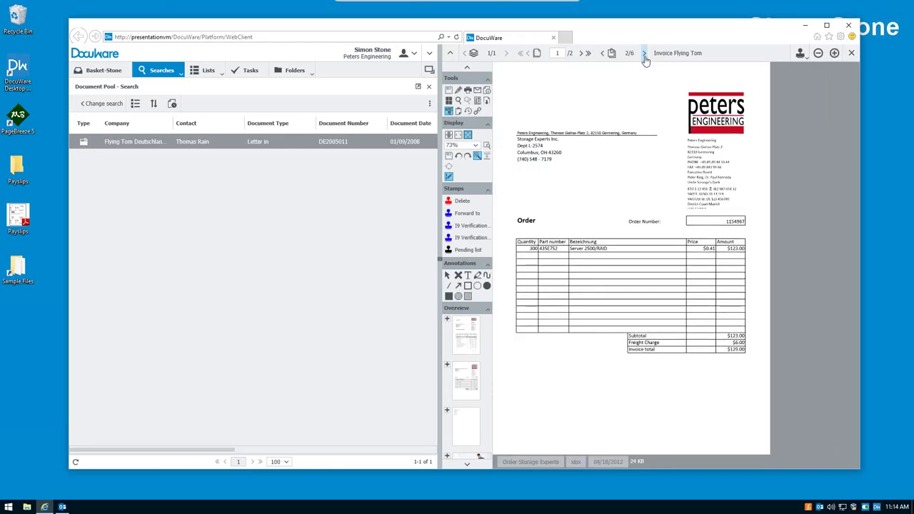
{"action": "left_click", "coordinate": [645, 59]}
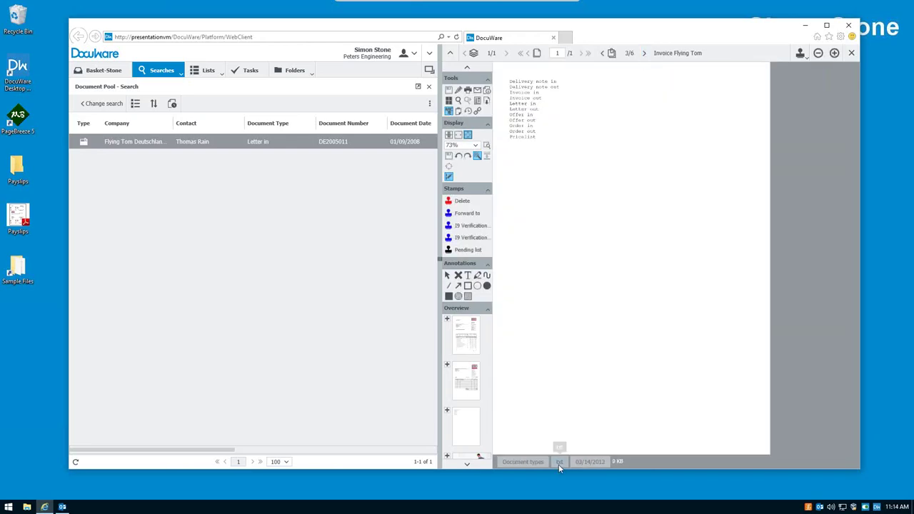
{"action": "left_click", "coordinate": [642, 54]}
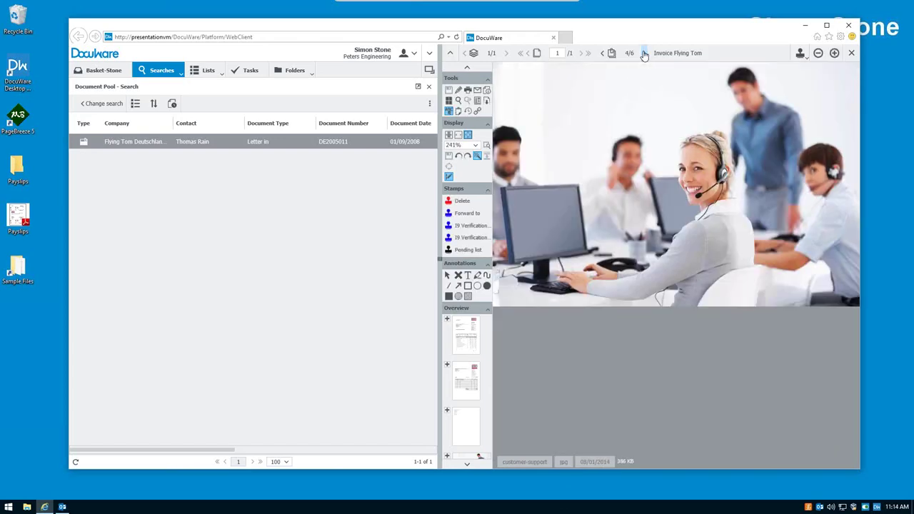
{"action": "left_click", "coordinate": [645, 54]}
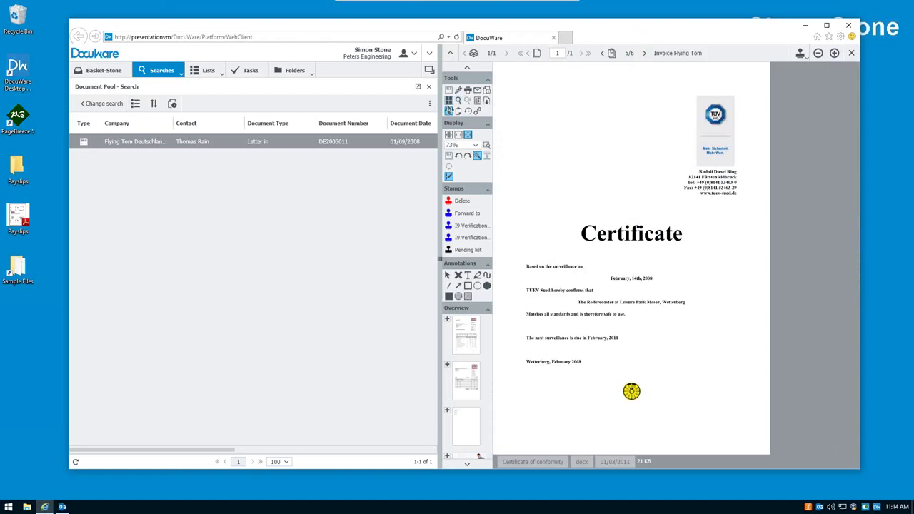
Switch to the thumbnail overview and open the customer-support office photo full size.
{"action": "left_click", "coordinate": [449, 102]}
{"action": "left_click", "coordinate": [448, 109]}
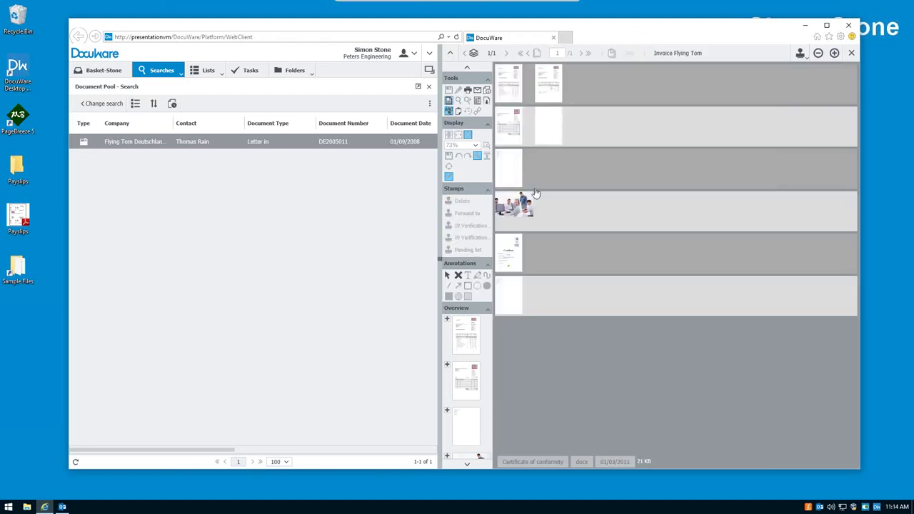
{"action": "double_click", "coordinate": [524, 207]}
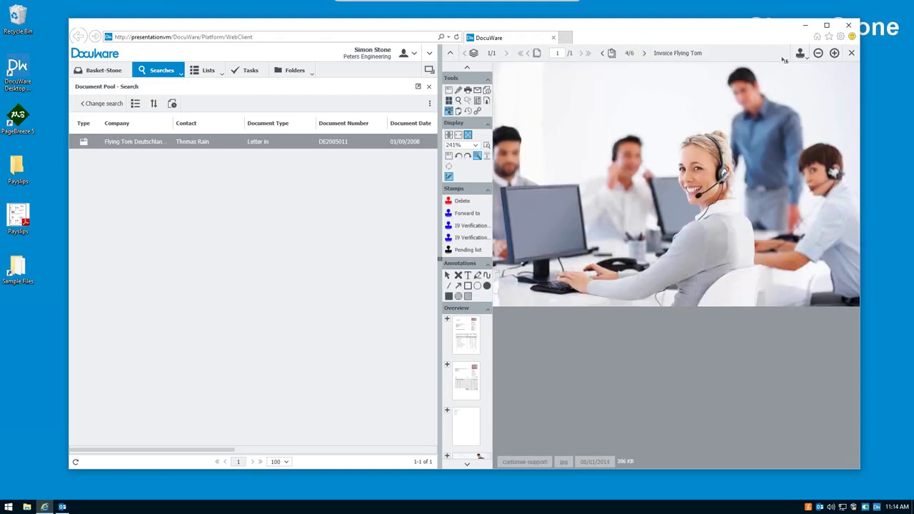
Close the DocuWare search, open the Application email and review its CV.pdf attachment.
{"action": "left_click", "coordinate": [428, 86]}
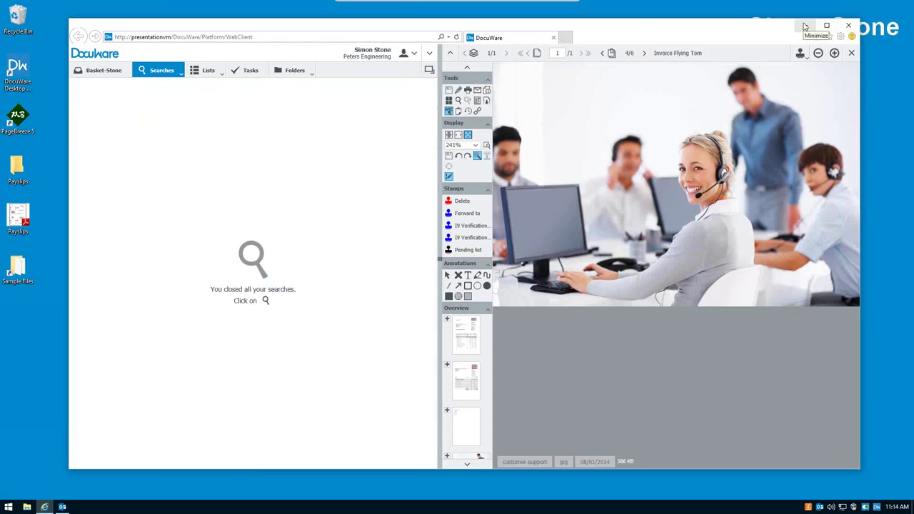
{"action": "left_click", "coordinate": [805, 26]}
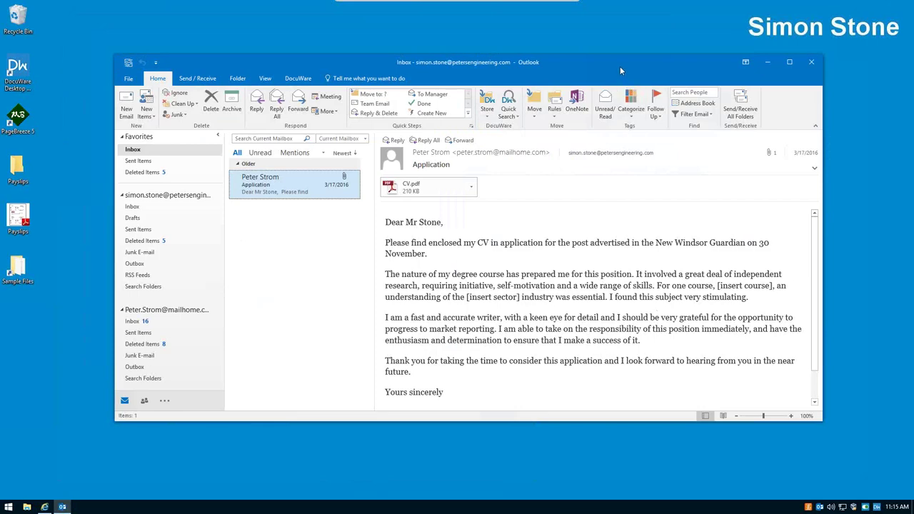
{"action": "double_click", "coordinate": [303, 186]}
{"action": "left_click", "coordinate": [229, 203]}
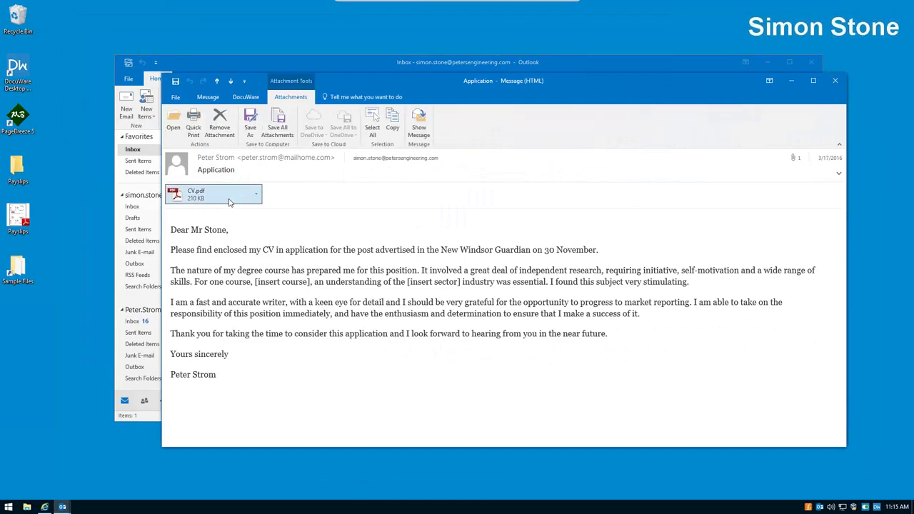
{"action": "double_click", "coordinate": [229, 203]}
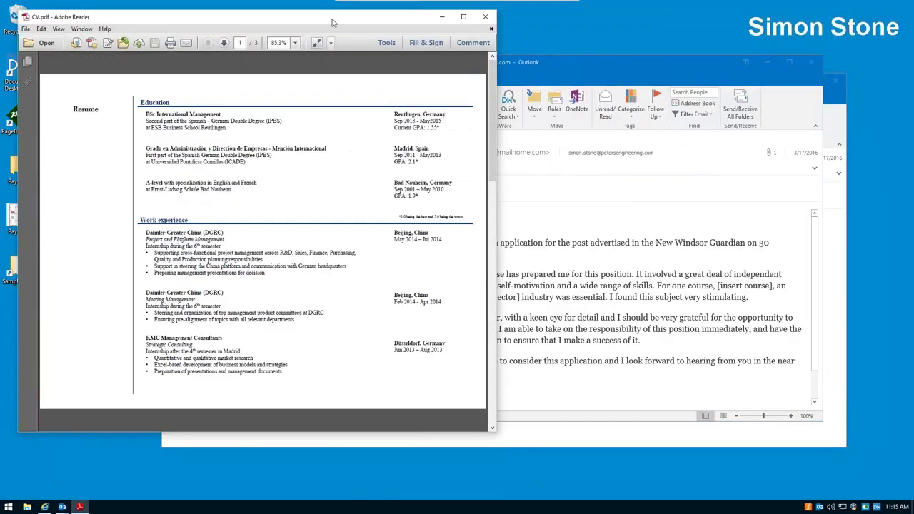
{"action": "left_click_drag", "start_coordinate": [332, 23], "coordinate": [606, 41]}
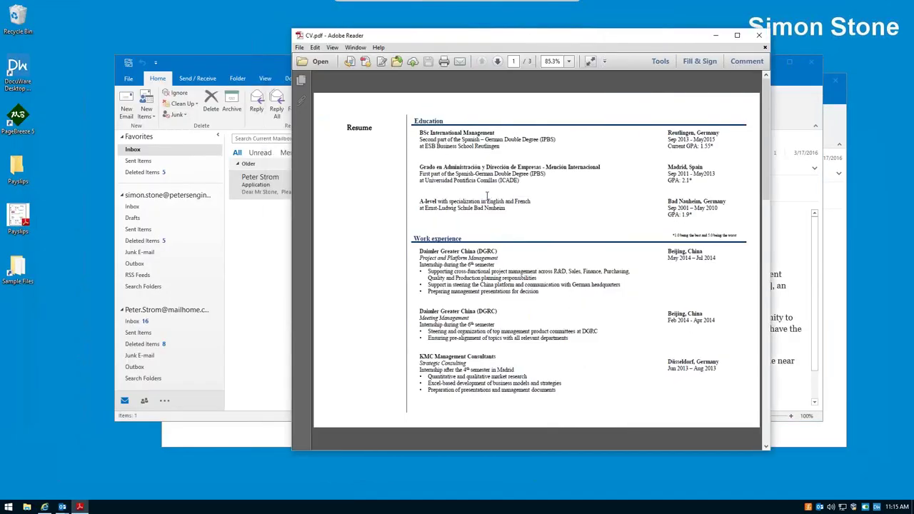
{"action": "left_click", "coordinate": [759, 35]}
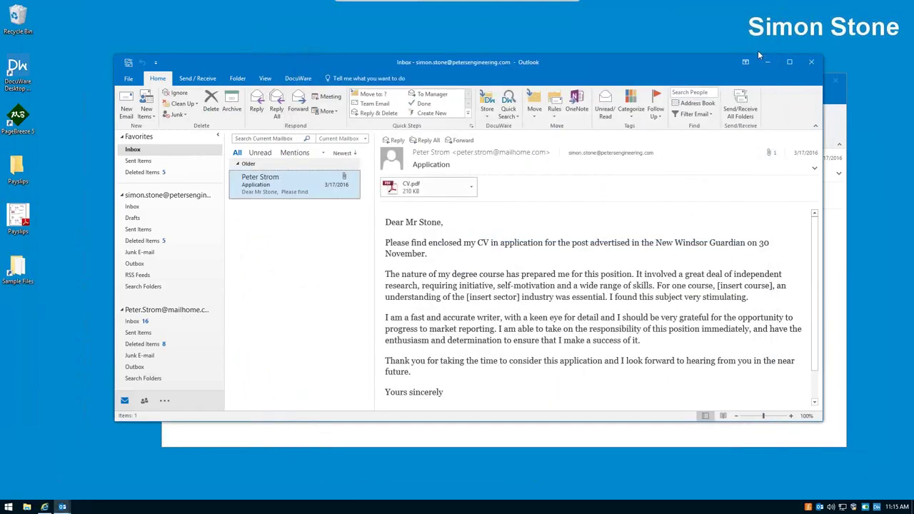
Close Outlook and relaunch Outlook 2016 from the Start menu.
{"action": "left_click", "coordinate": [813, 63]}
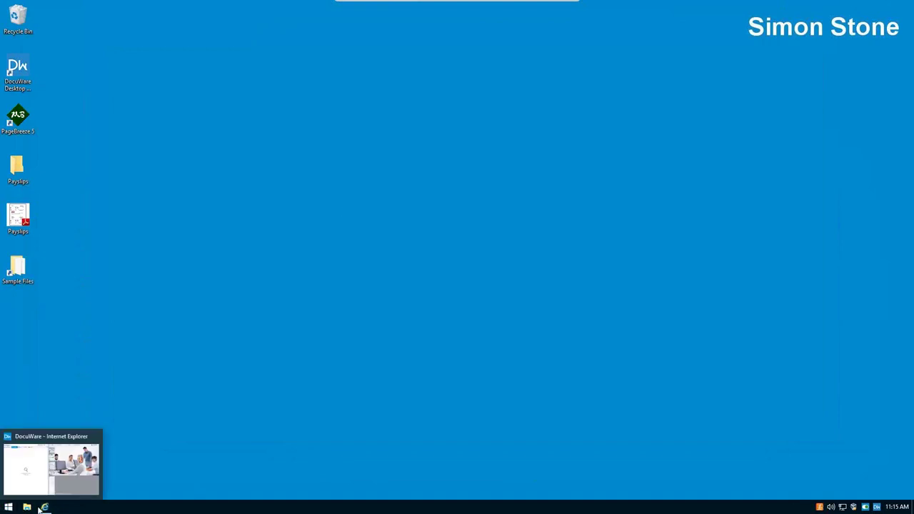
{"action": "left_click", "coordinate": [8, 507]}
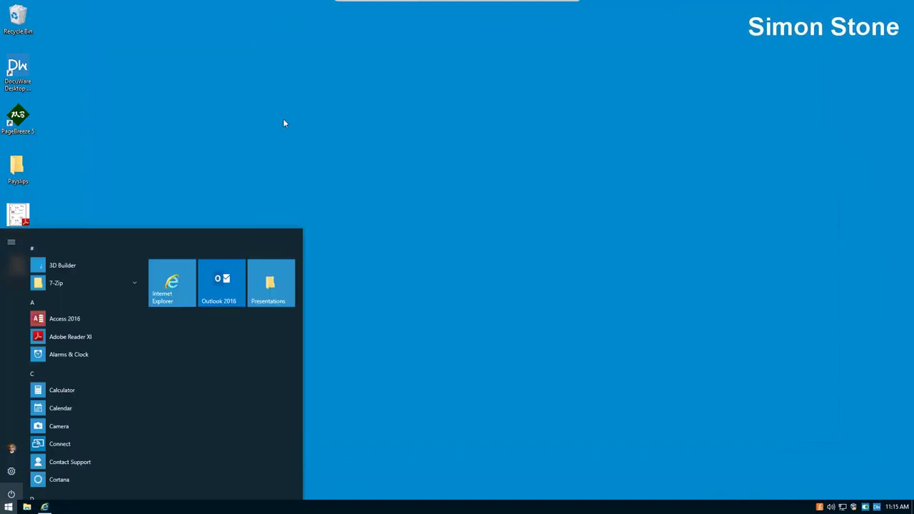
{"action": "left_click", "coordinate": [239, 284]}
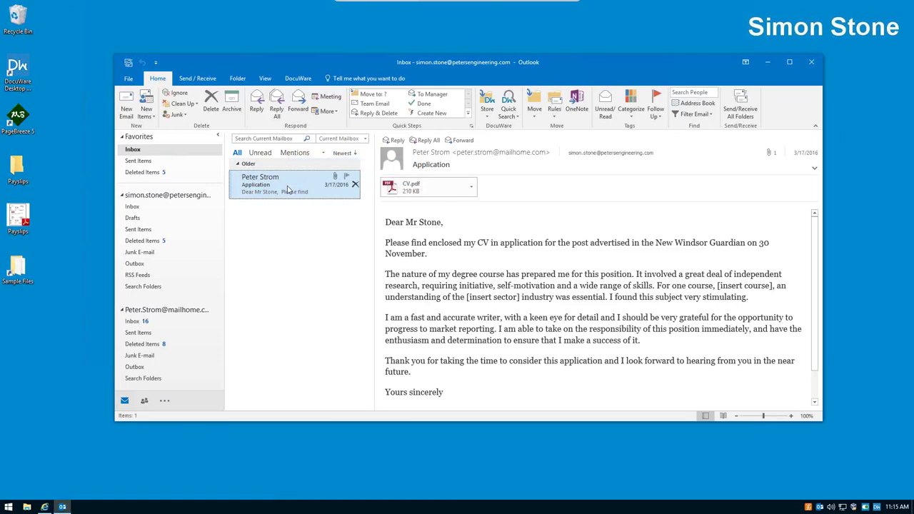
Send the Application email to the DocuWare Employees cabinet with Store in DocuWare.
{"action": "right_click", "coordinate": [288, 189]}
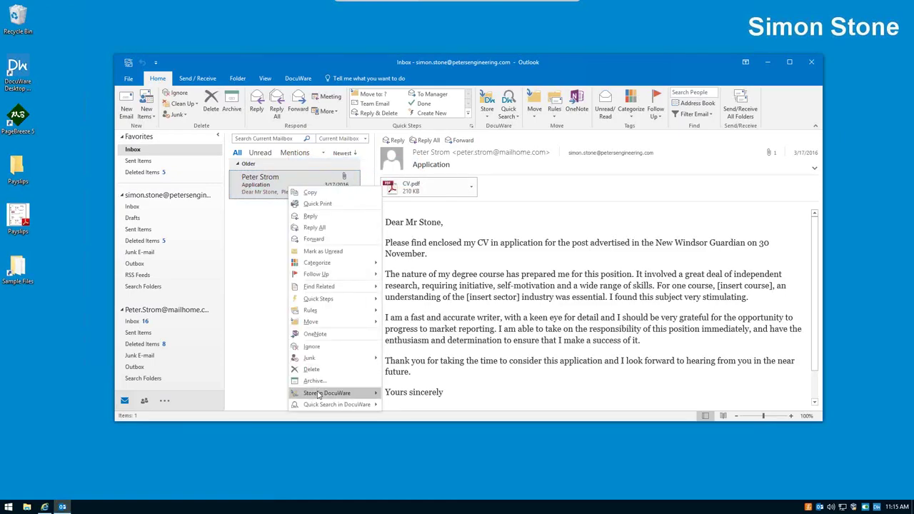
{"action": "mouse_move", "coordinate": [320, 393]}
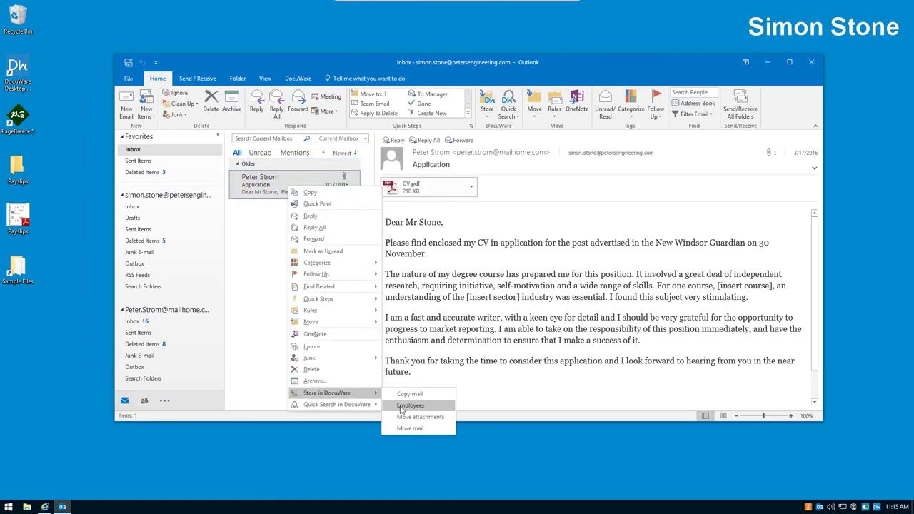
{"action": "left_click", "coordinate": [406, 405]}
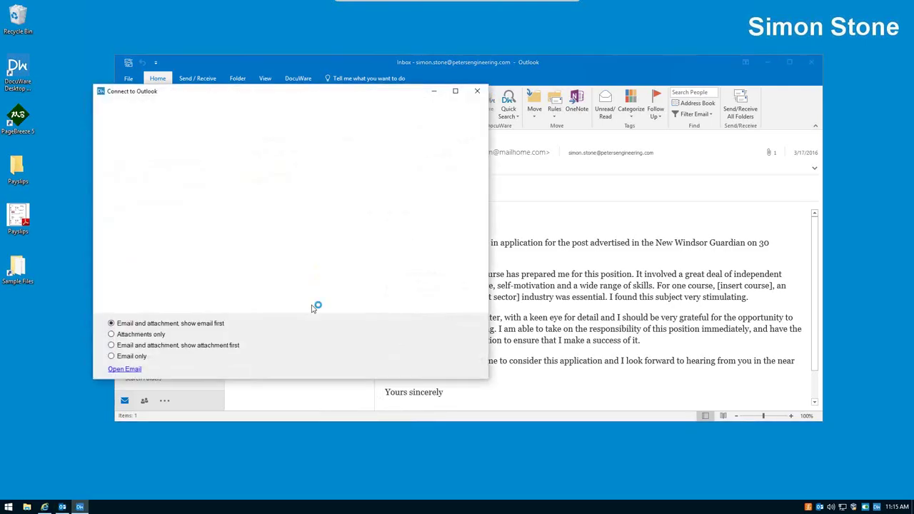
{"action": "left_click", "coordinate": [818, 229]}
{"action": "scroll", "coordinate": [817, 229], "scroll_direction": "down", "scroll_amount": 1}
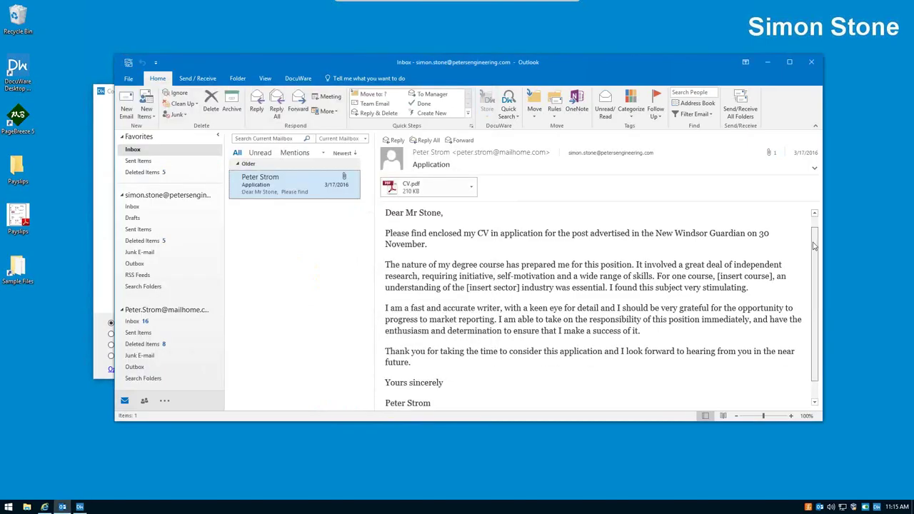
{"action": "left_click", "coordinate": [110, 204]}
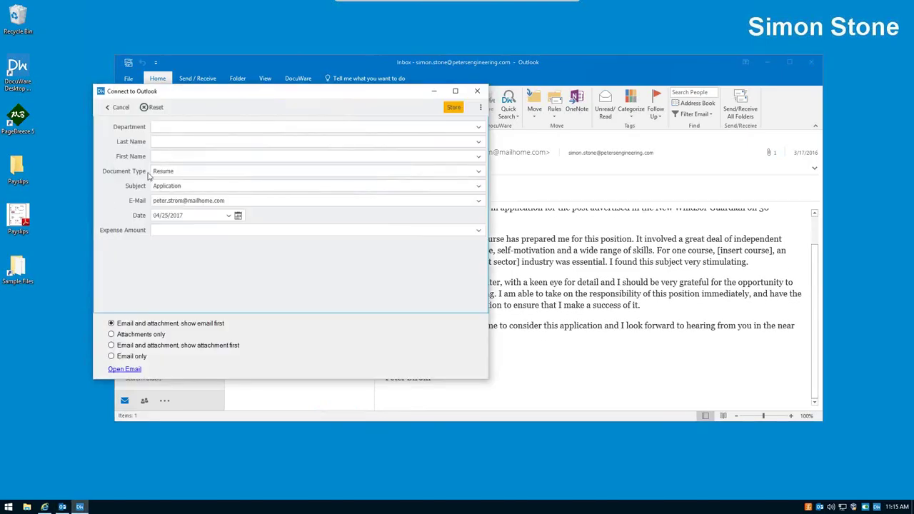
Set Department to Sales, enter the applicant's last and first names, and store.
{"action": "left_click", "coordinate": [203, 128]}
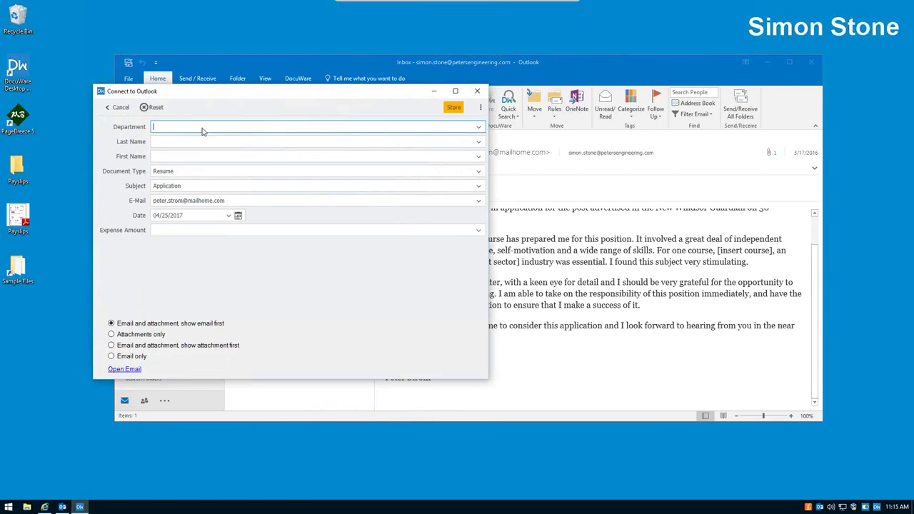
{"action": "left_click", "coordinate": [478, 128]}
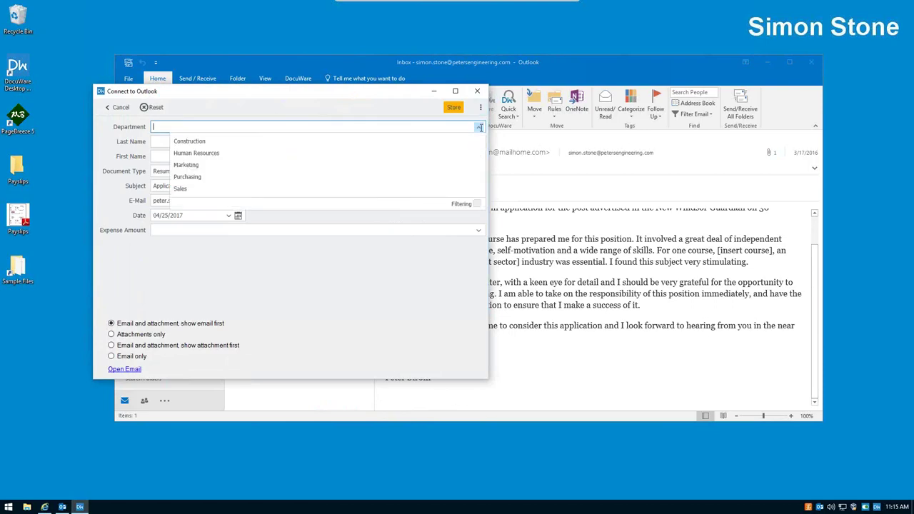
{"action": "left_click", "coordinate": [204, 188]}
{"action": "left_click", "coordinate": [200, 140]}
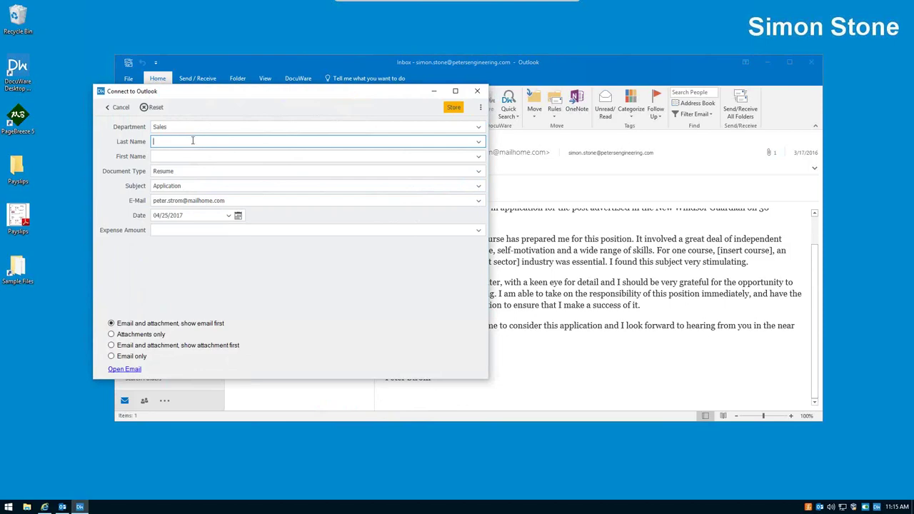
{"action": "type", "text": "Strom"}
{"action": "key", "text": "Tab"}
{"action": "type", "text": "Pe"}
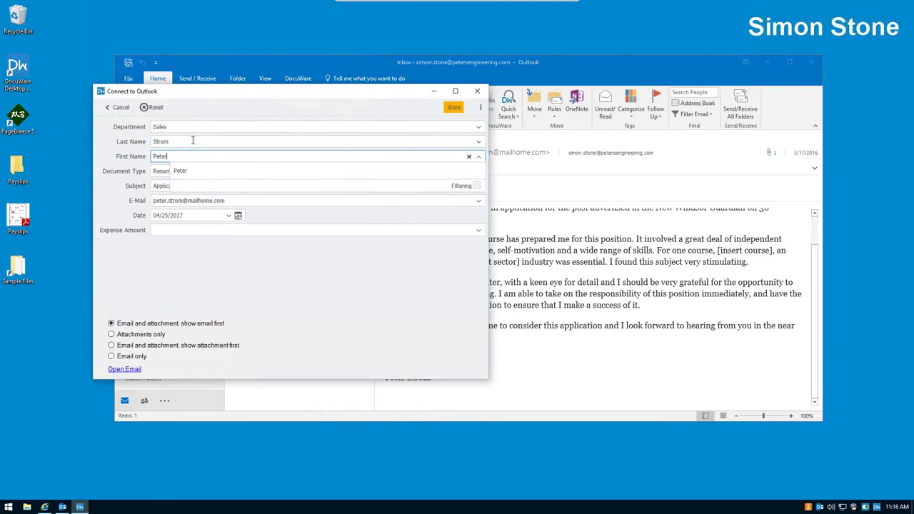
{"action": "type", "text": "ter"}
{"action": "left_click", "coordinate": [194, 173]}
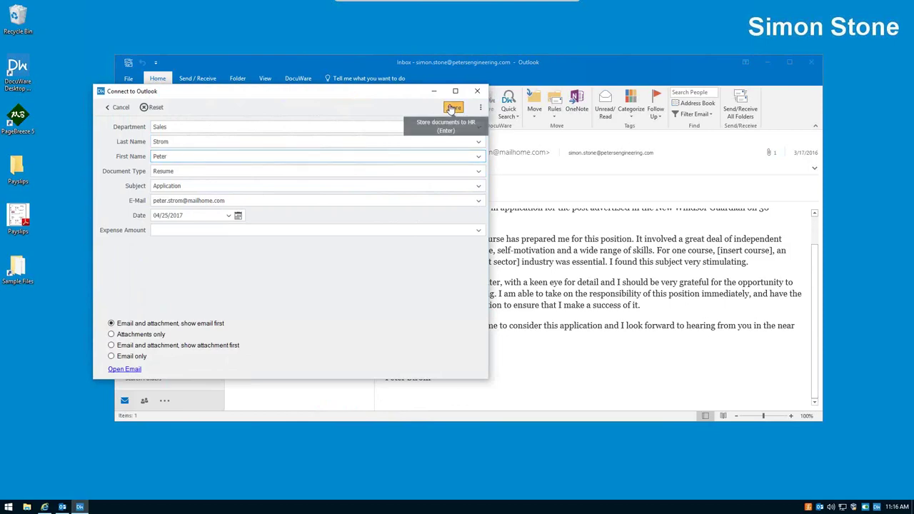
{"action": "left_click", "coordinate": [452, 108]}
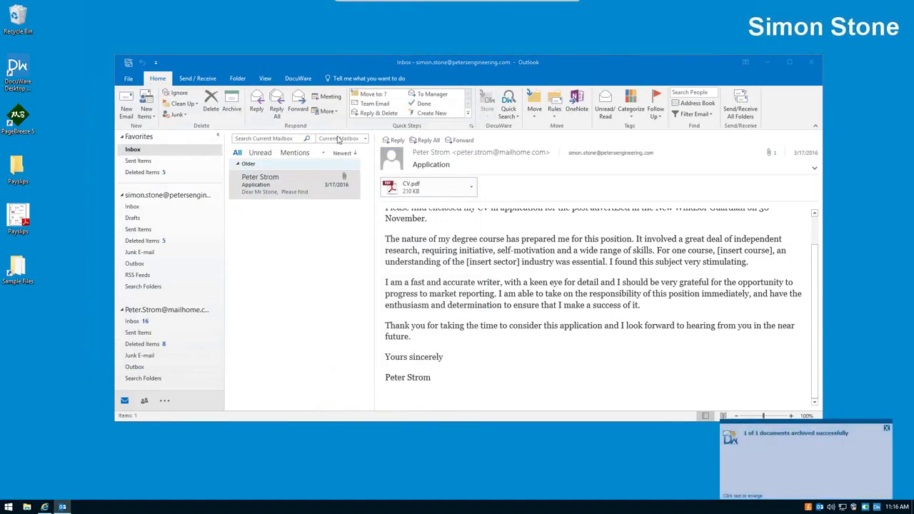
Confirm the Check application task with Invite for interview on 04/25/2017.
{"action": "left_click", "coordinate": [44, 506]}
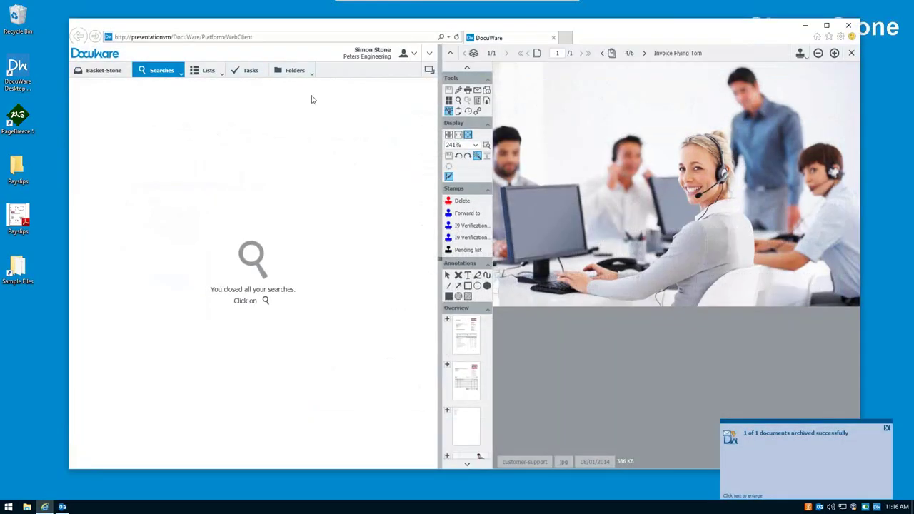
{"action": "left_click", "coordinate": [246, 77]}
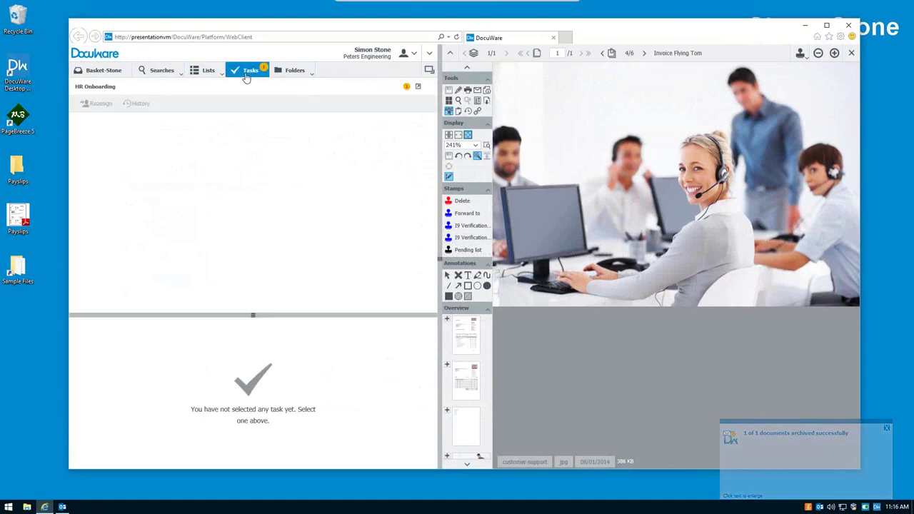
{"action": "left_click", "coordinate": [242, 141]}
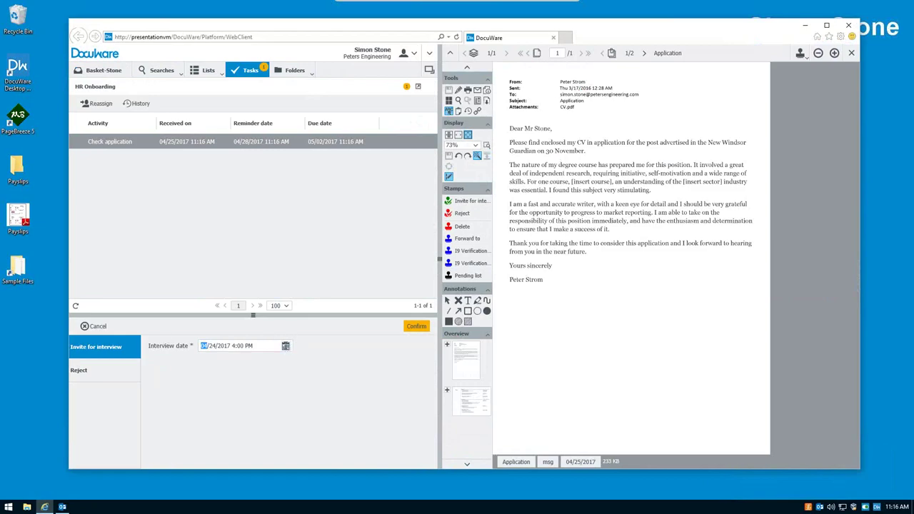
{"action": "left_click", "coordinate": [286, 346]}
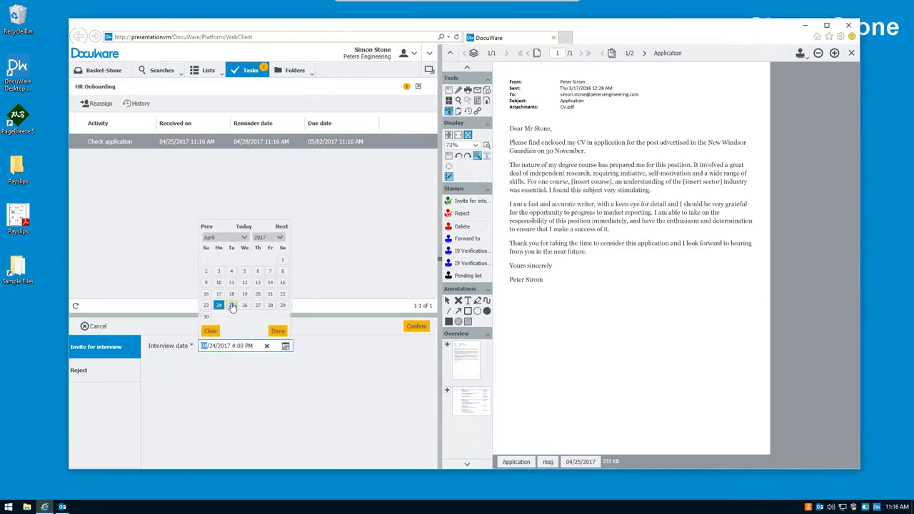
{"action": "left_click", "coordinate": [232, 305]}
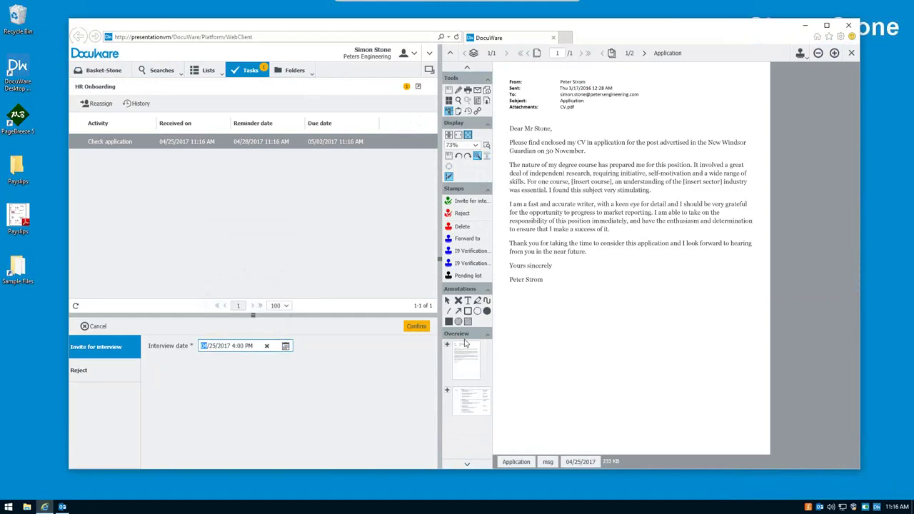
{"action": "left_click", "coordinate": [413, 328]}
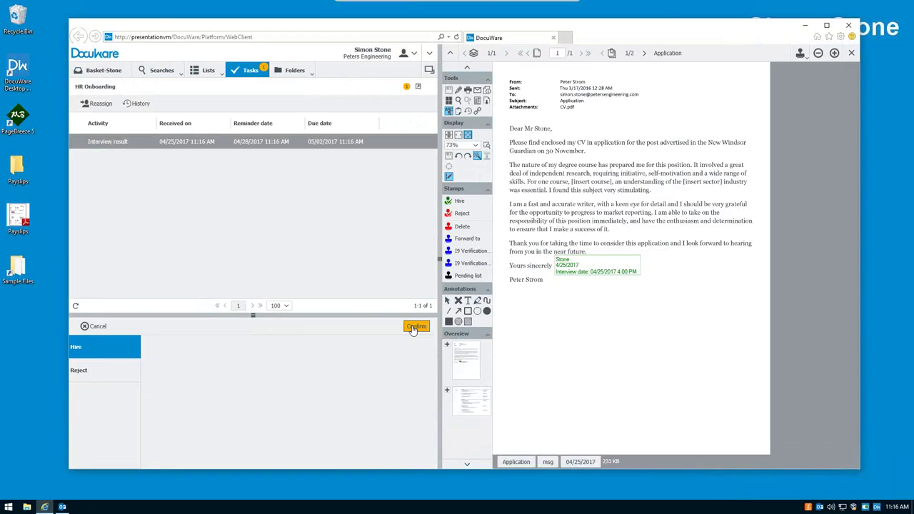
{"action": "left_click", "coordinate": [9, 503]}
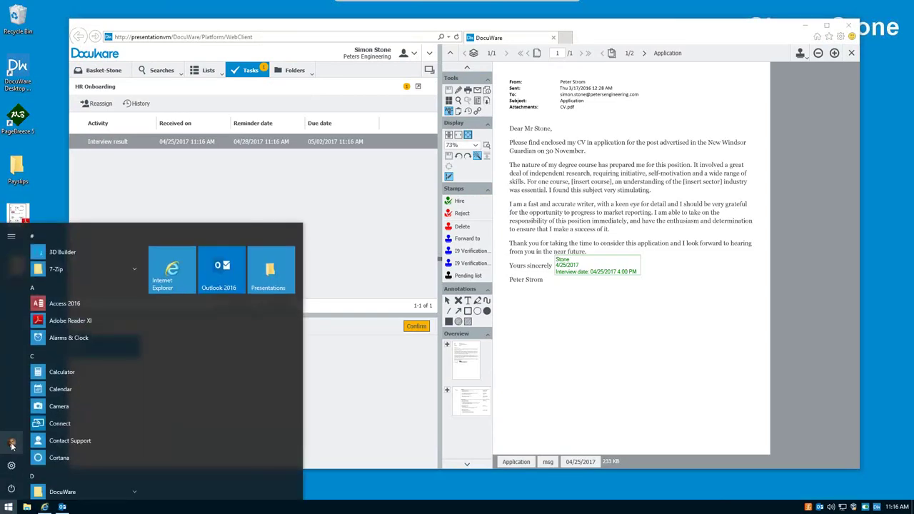
Switch to the applicant's account and fetch the interview invitation email in Outlook.
{"action": "left_click", "coordinate": [11, 444]}
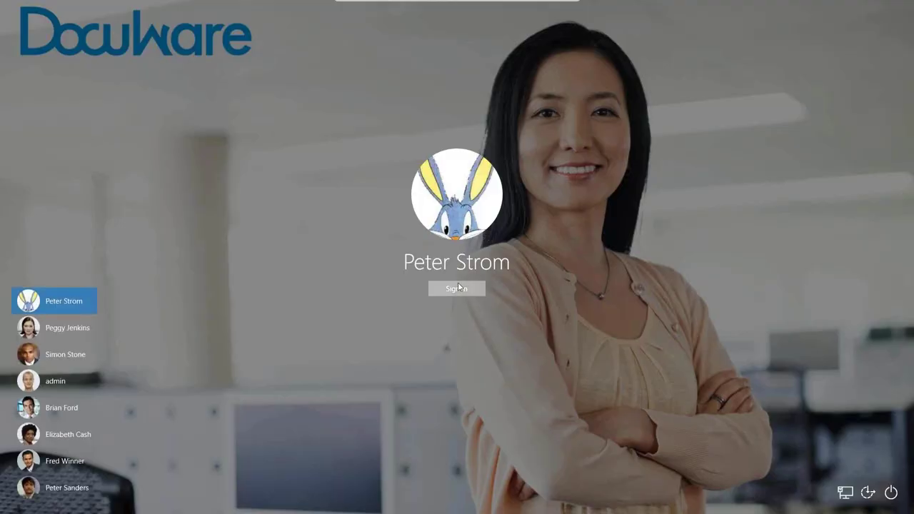
{"action": "left_click", "coordinate": [458, 285]}
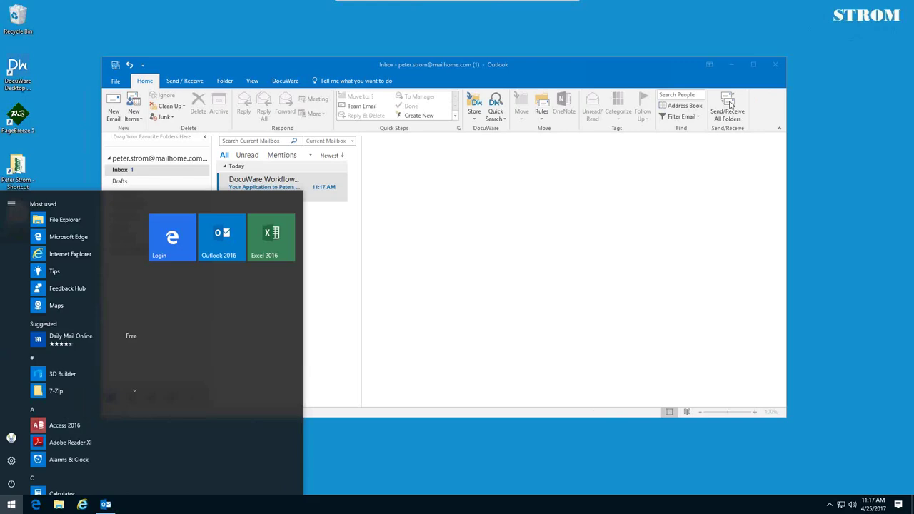
{"action": "left_click", "coordinate": [731, 105]}
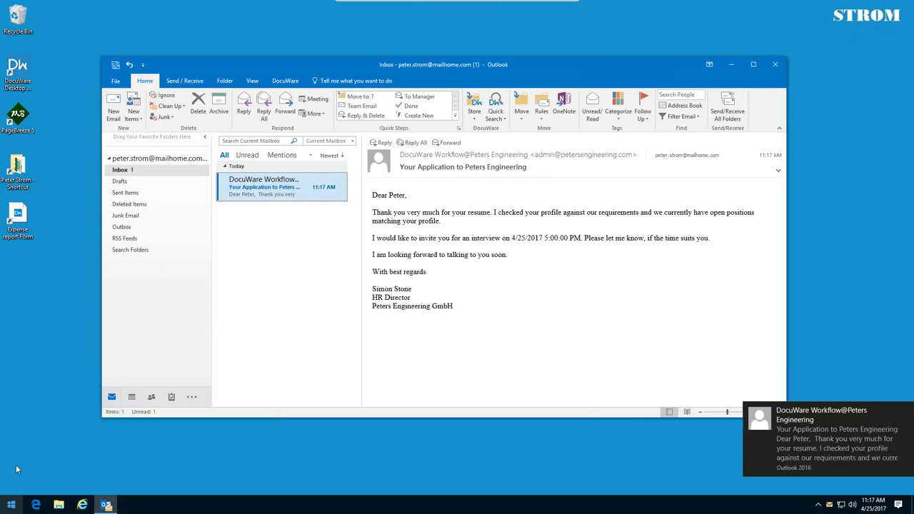
Switch back to the HR director account and confirm Hire on the Interview result task.
{"action": "left_click", "coordinate": [13, 504]}
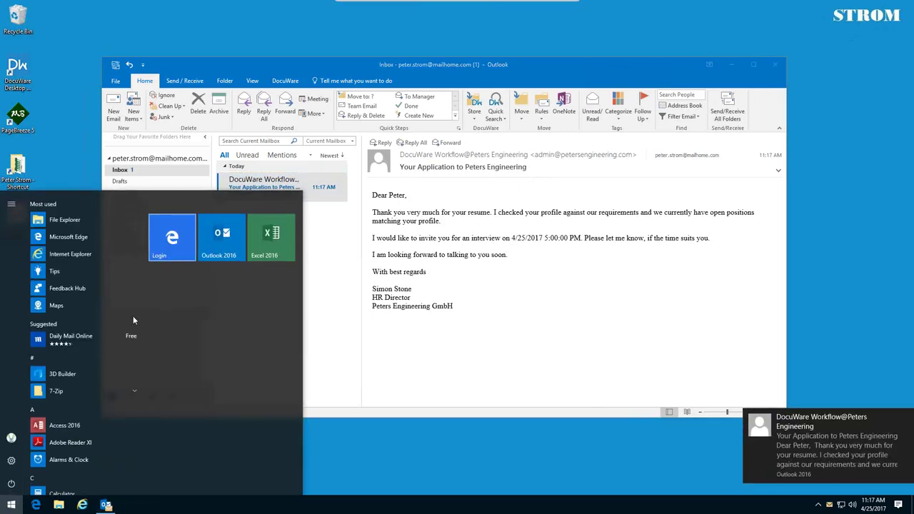
{"action": "left_click", "coordinate": [11, 437]}
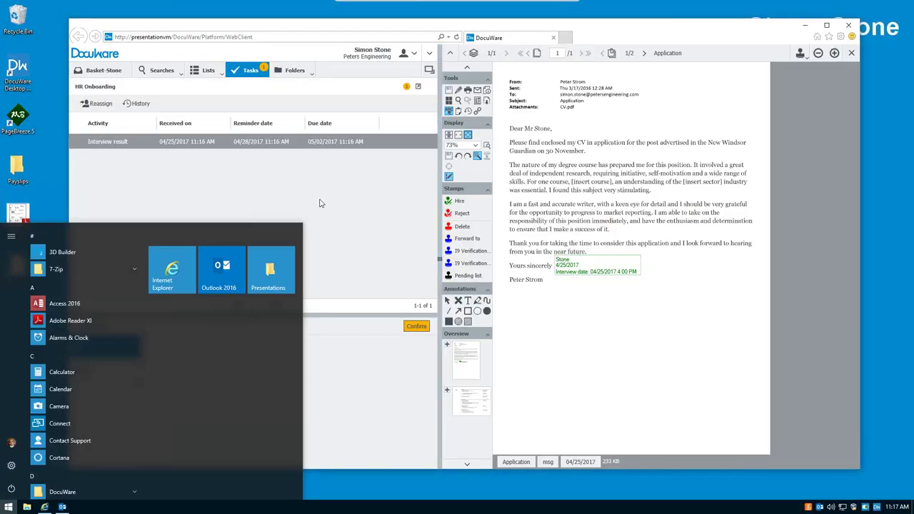
{"action": "left_click", "coordinate": [321, 203]}
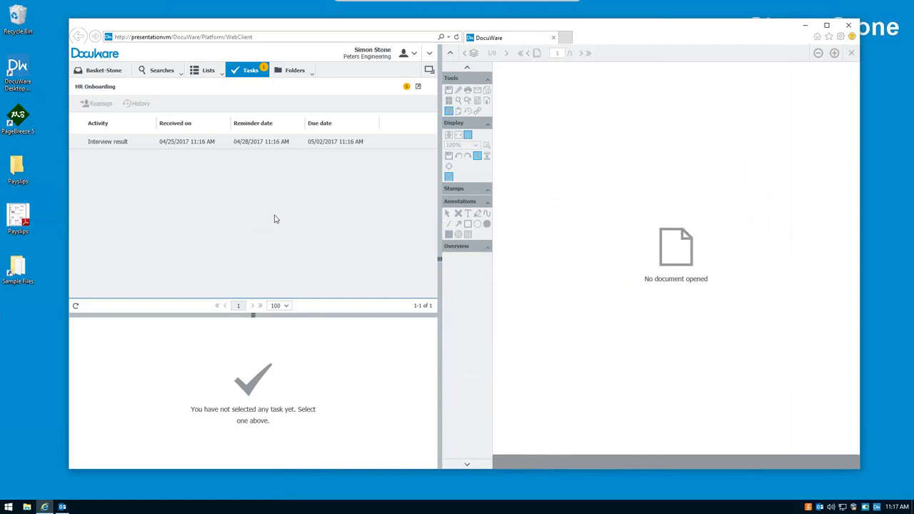
{"action": "left_click", "coordinate": [277, 143]}
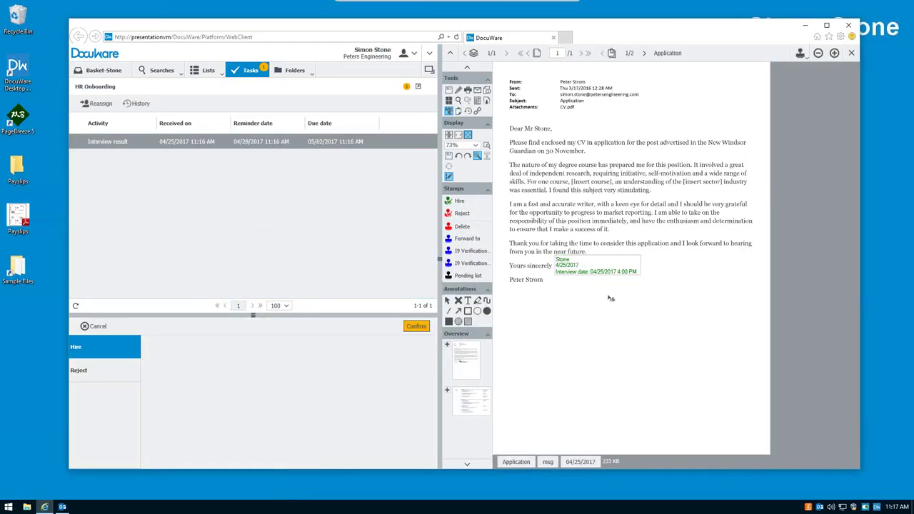
{"action": "left_click", "coordinate": [412, 328]}
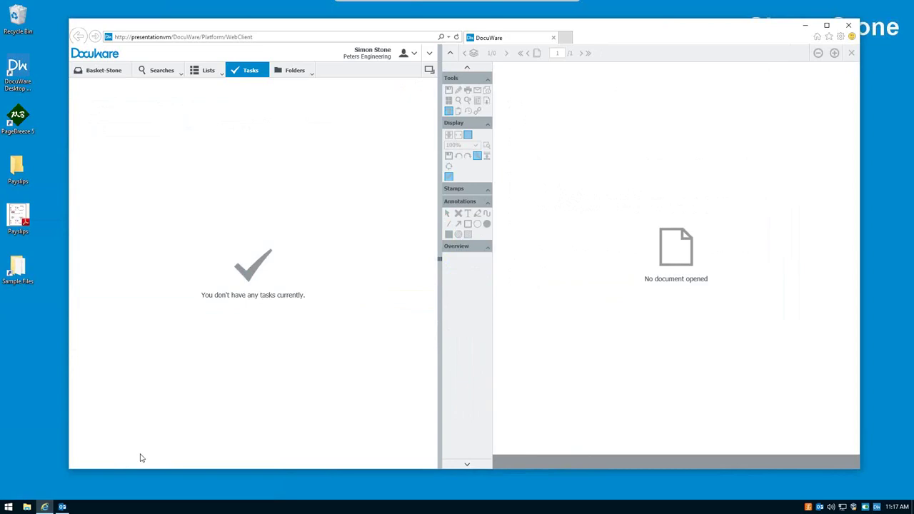
As the applicant, open the 11:18 DocuWare job-offer email and follow its onboarding form link.
{"action": "left_click", "coordinate": [7, 507]}
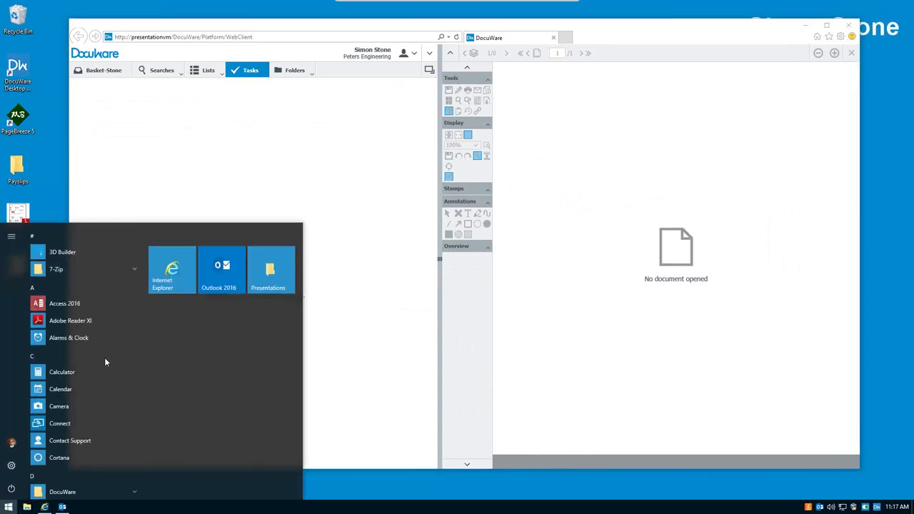
{"action": "left_click", "coordinate": [11, 442]}
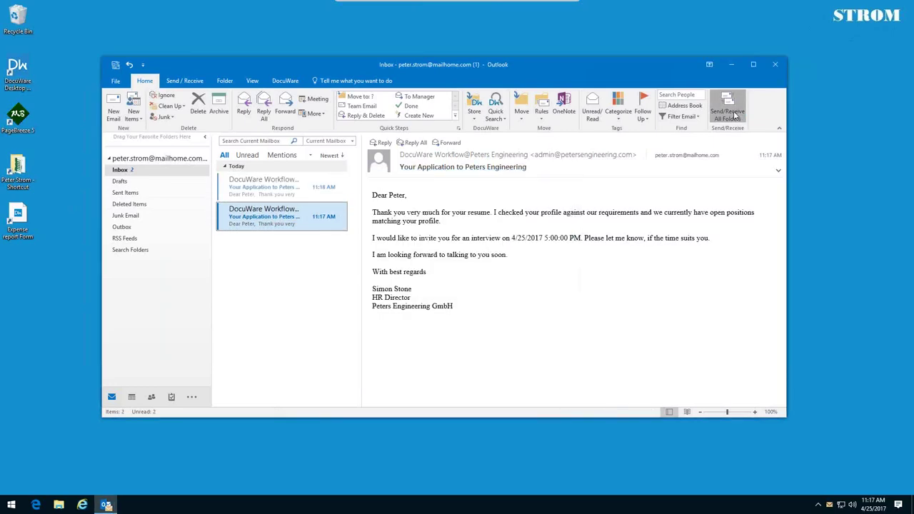
{"action": "left_click", "coordinate": [297, 189]}
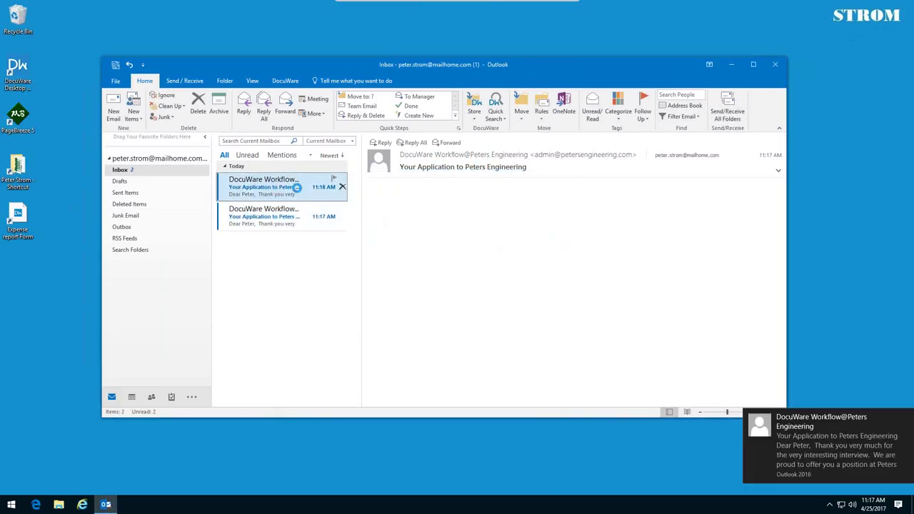
{"action": "double_click", "coordinate": [297, 187]}
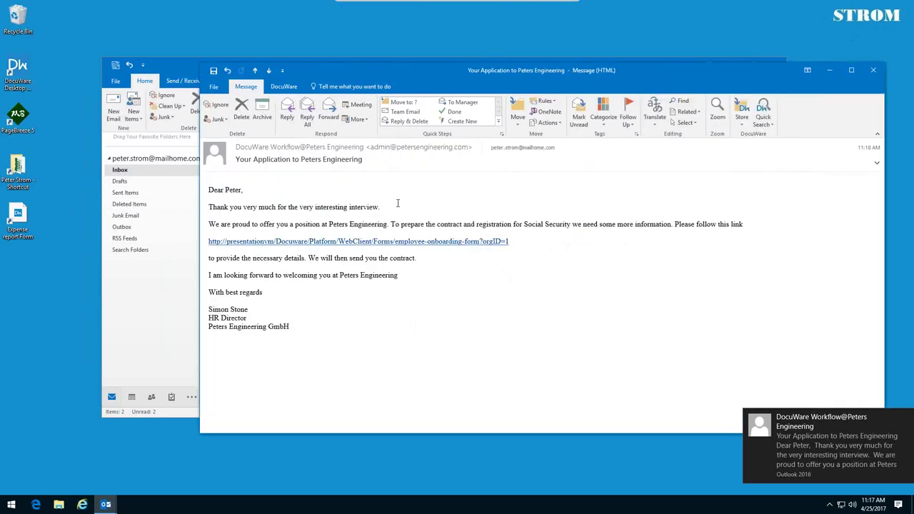
{"action": "left_click", "coordinate": [377, 242]}
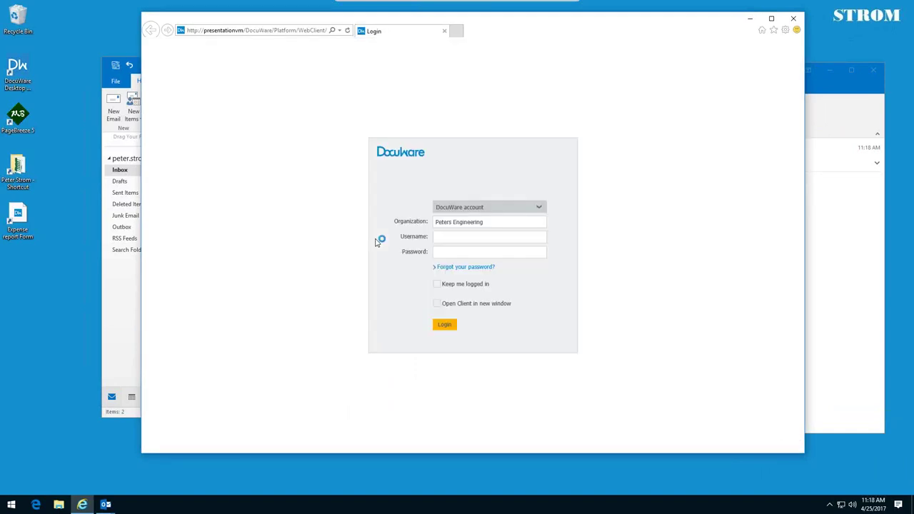
Log in to DocuWare Forms with guest access.
{"action": "key", "text": "alt+Down"}
{"action": "key", "text": "Down"}
{"action": "key", "text": "Down"}
{"action": "key", "text": "Return"}
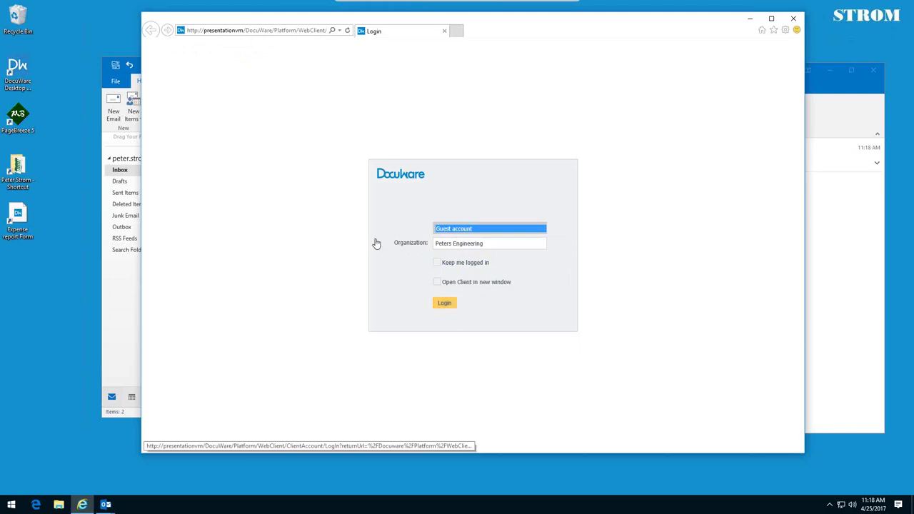
{"action": "left_click", "coordinate": [452, 307]}
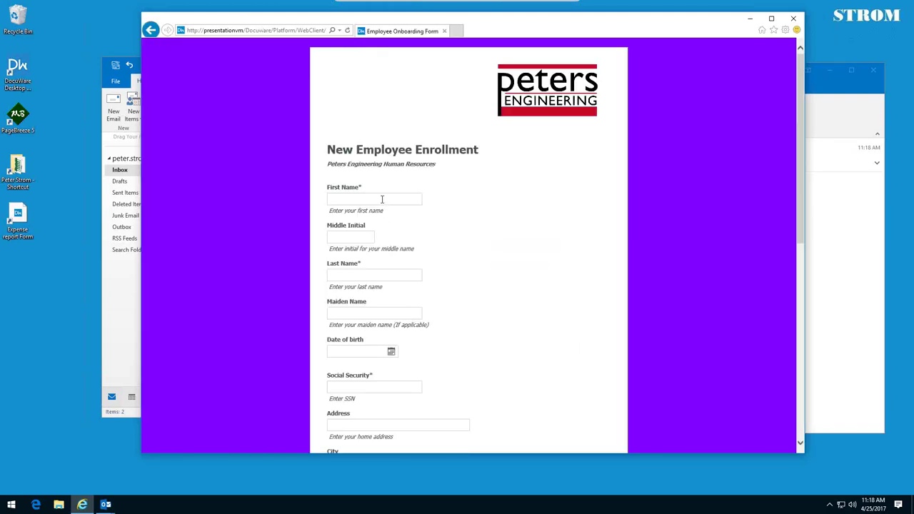
Enter the applicant's first name, middle initial, last name, date of birth and Social Security number.
{"action": "left_click", "coordinate": [382, 199]}
{"action": "key", "text": "Tab"}
{"action": "key", "text": "Tab"}
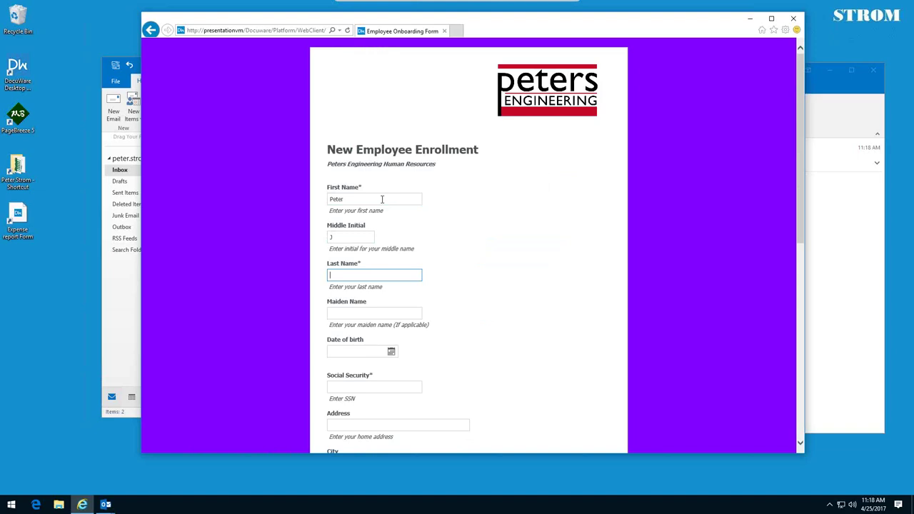
{"action": "key", "text": "Tab"}
{"action": "key", "text": "Tab"}
{"action": "type", "text": "1025"}
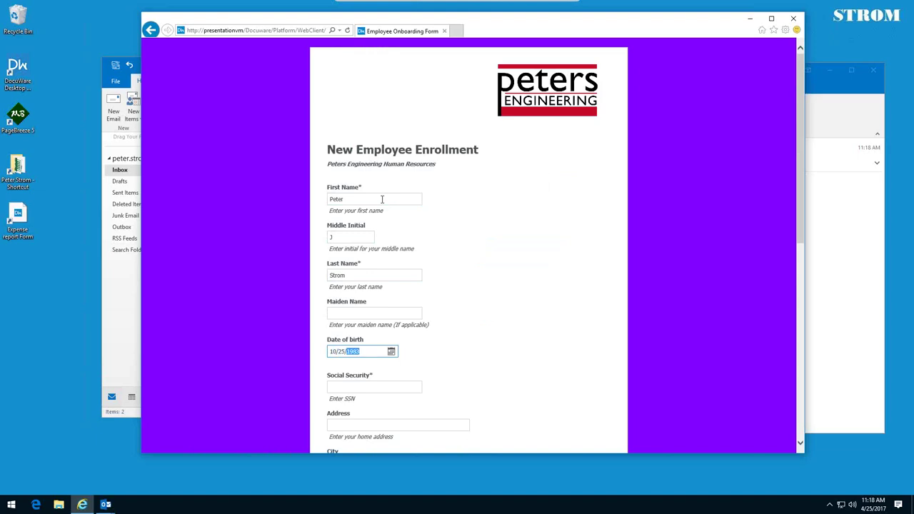
{"action": "key", "text": "Tab"}
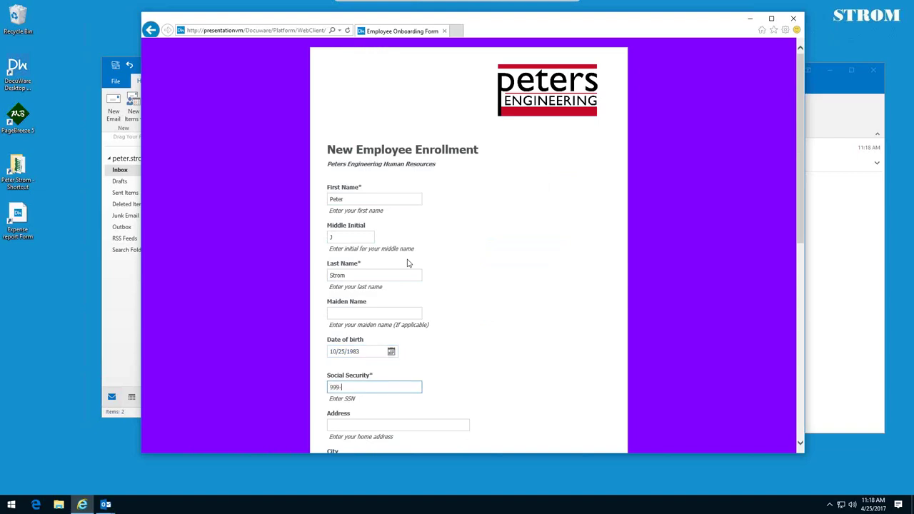
{"action": "type", "text": "999-99-9899"}
Enter the applicant's home address, city, state and ZIP code.
{"action": "left_click", "coordinate": [352, 424]}
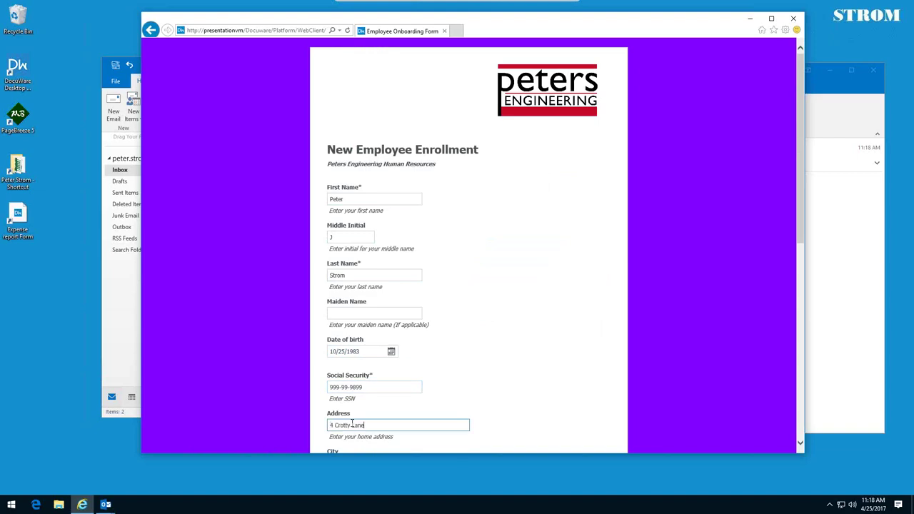
{"action": "key", "text": "Tab"}
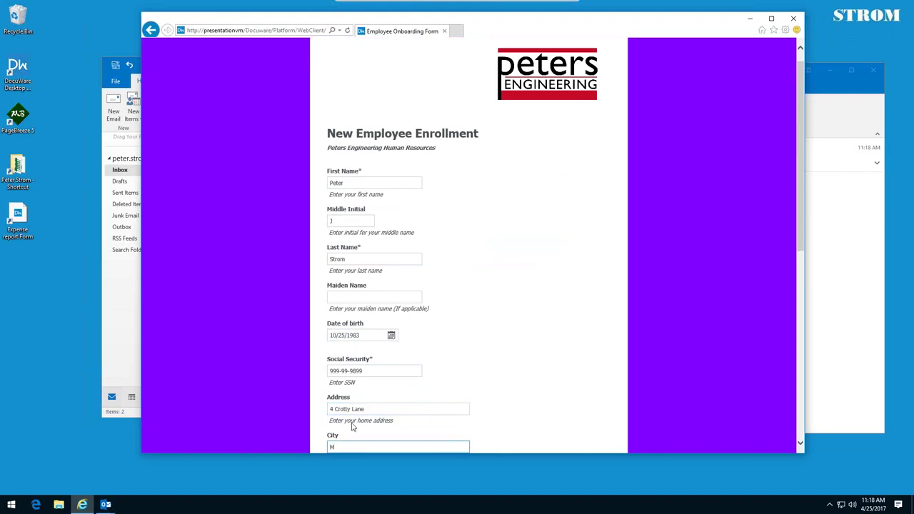
{"action": "type", "text": "New Windsor"}
{"action": "key", "text": "Tab"}
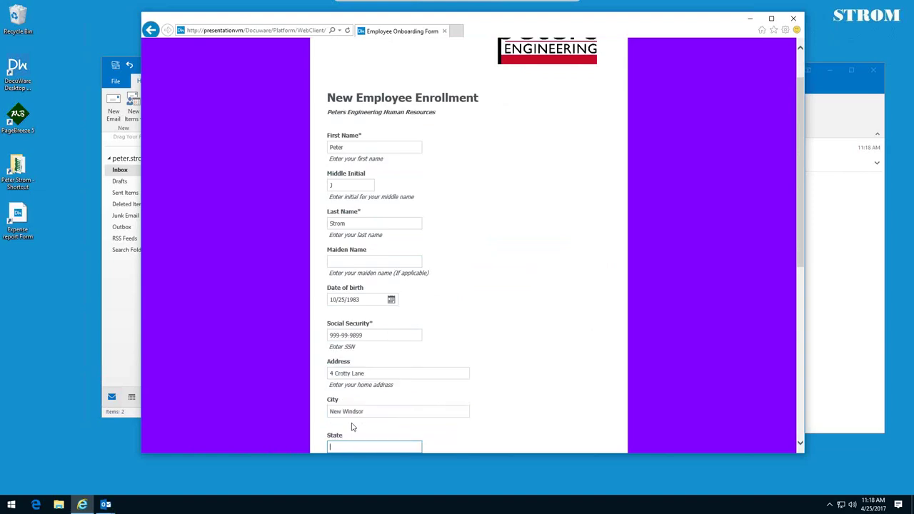
{"action": "key", "text": "Tab"}
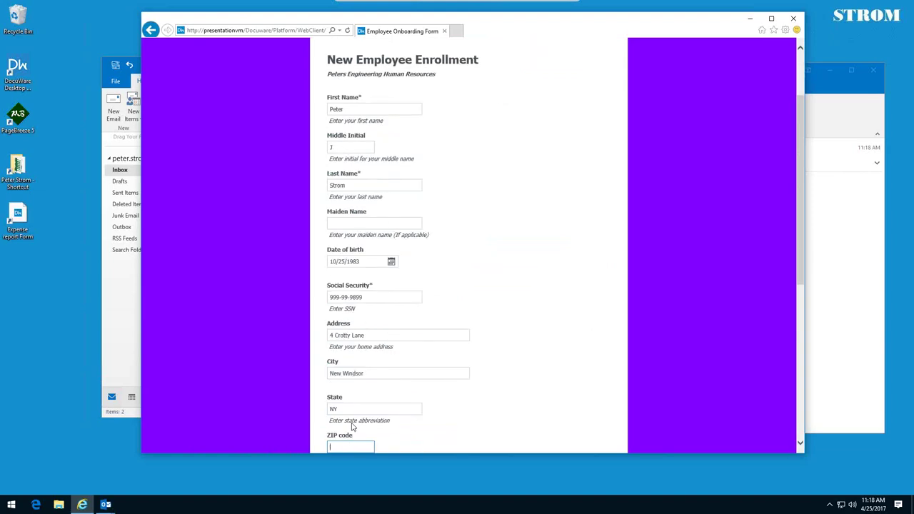
{"action": "type", "text": "12553"}
{"action": "key", "text": "Tab"}
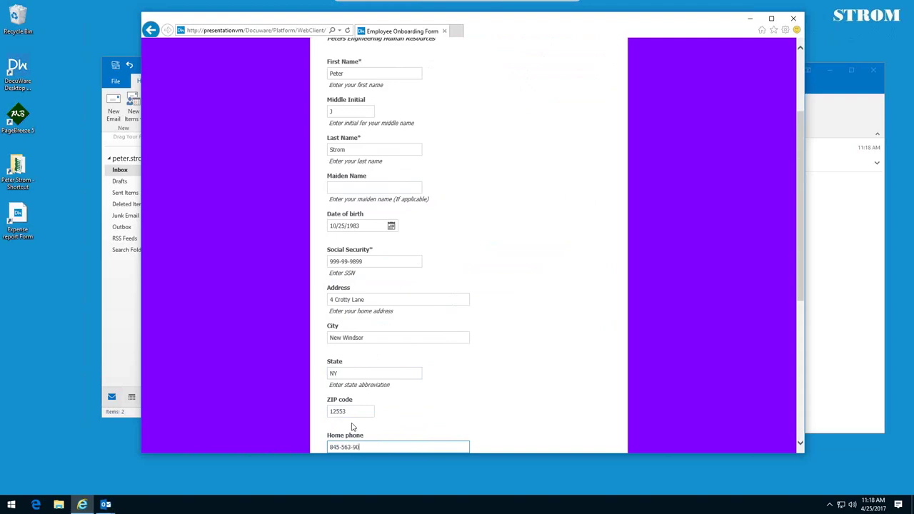
Enter the applicant's email address, select Male and tick the US citizen box.
{"action": "scroll", "coordinate": [458, 414], "scroll_direction": "down", "scroll_amount": 4}
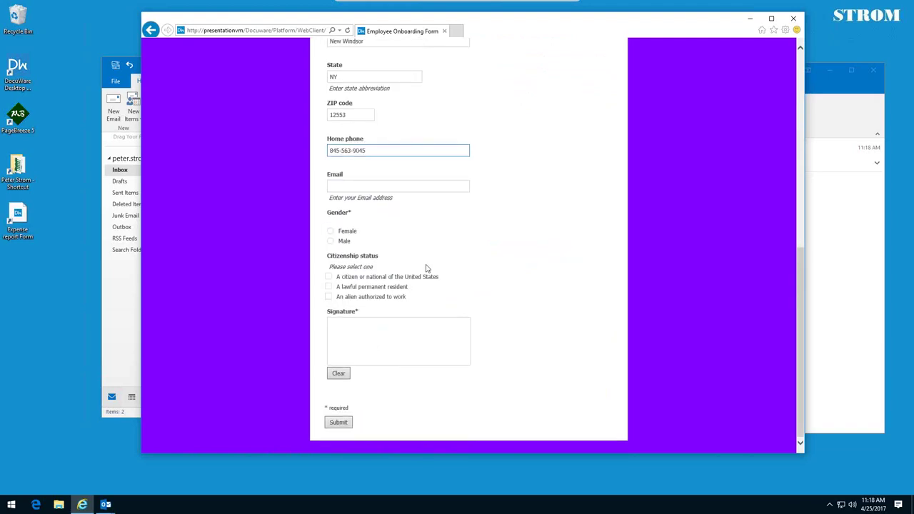
{"action": "left_click", "coordinate": [372, 184]}
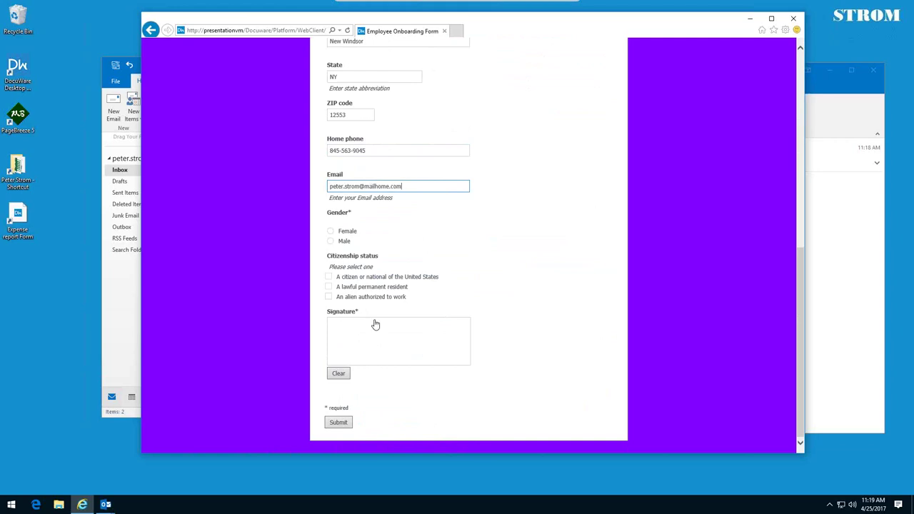
{"action": "left_click", "coordinate": [330, 242]}
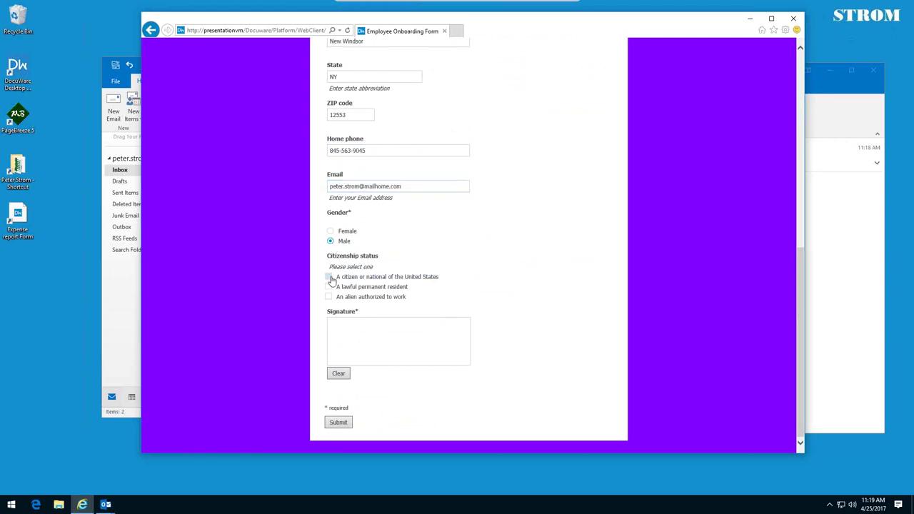
{"action": "left_click", "coordinate": [329, 276]}
Draw a signature, submit the enrollment form and close the browser.
{"action": "mouse_move", "coordinate": [341, 340]}
{"action": "left_mouse_down"}
{"action": "mouse_move", "coordinate": [347, 327]}
{"action": "mouse_move", "coordinate": [394, 352]}
{"action": "mouse_move", "coordinate": [378, 349]}
{"action": "left_mouse_up"}
{"action": "left_click", "coordinate": [340, 423]}
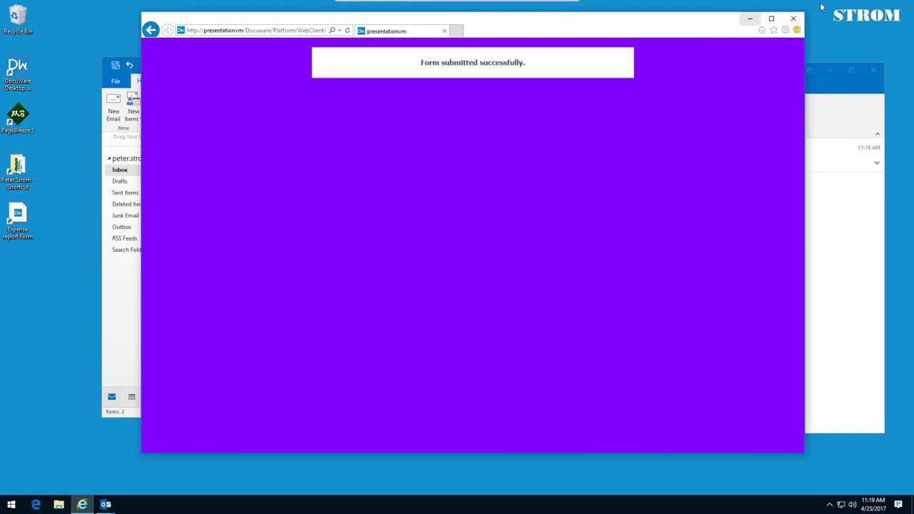
{"action": "left_click", "coordinate": [793, 18]}
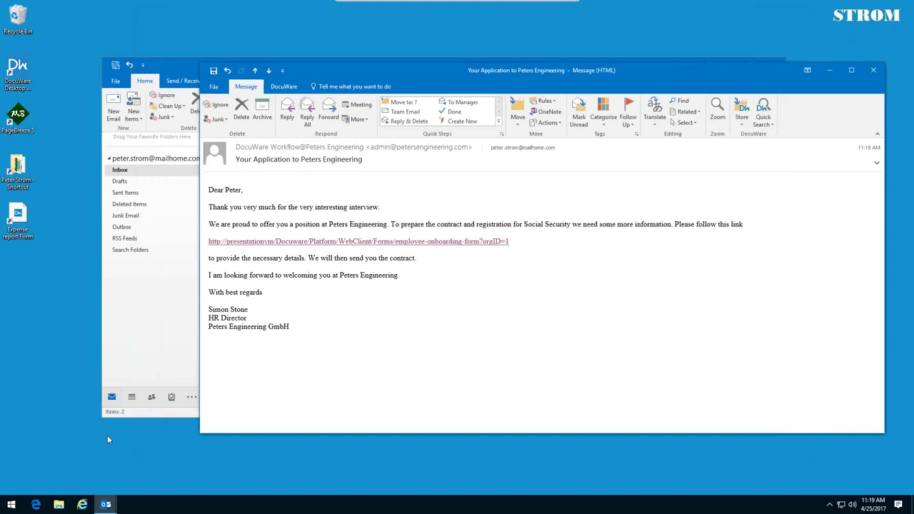
Delete the job-offer email, sign back in as the HR director, and open the Complete Data task.
{"action": "left_click", "coordinate": [247, 119]}
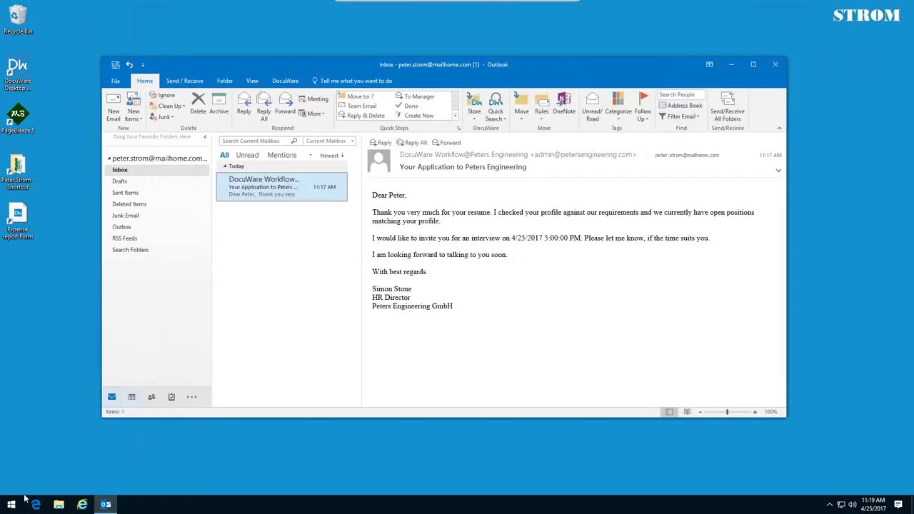
{"action": "left_click", "coordinate": [13, 504]}
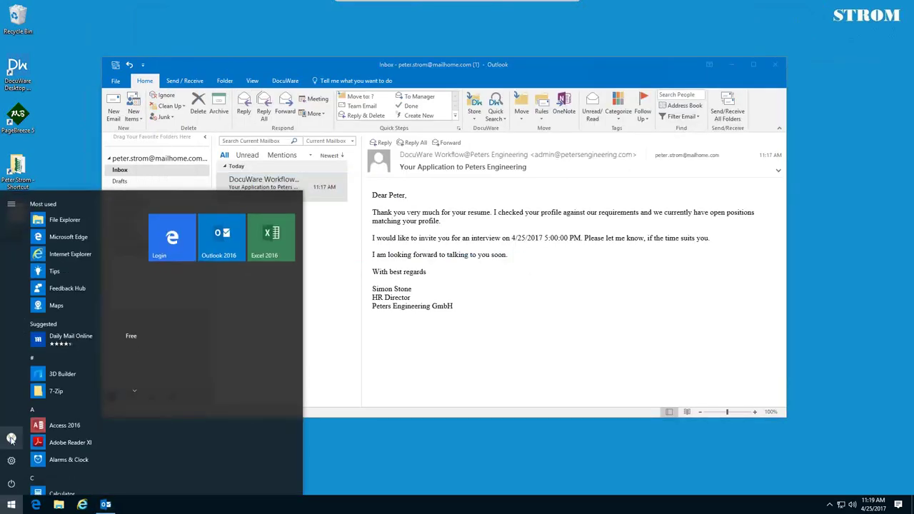
{"action": "left_click", "coordinate": [11, 437]}
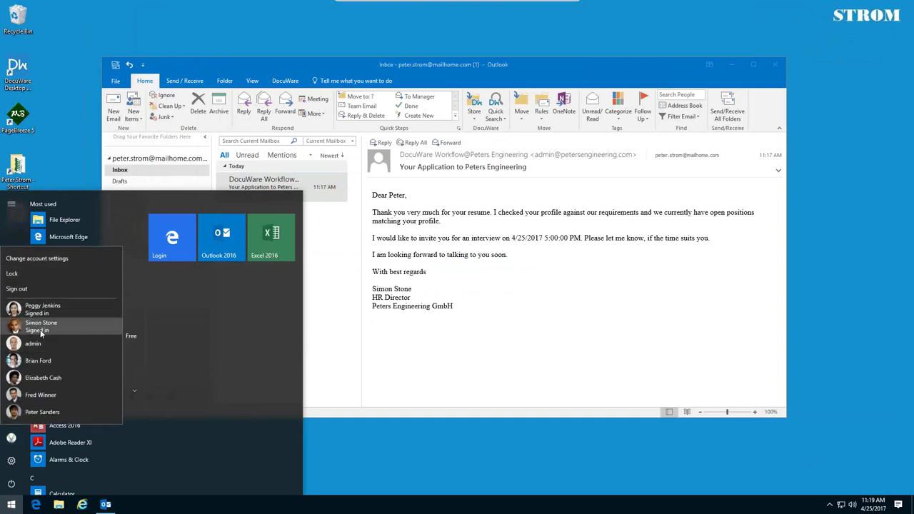
{"action": "left_click", "coordinate": [150, 270]}
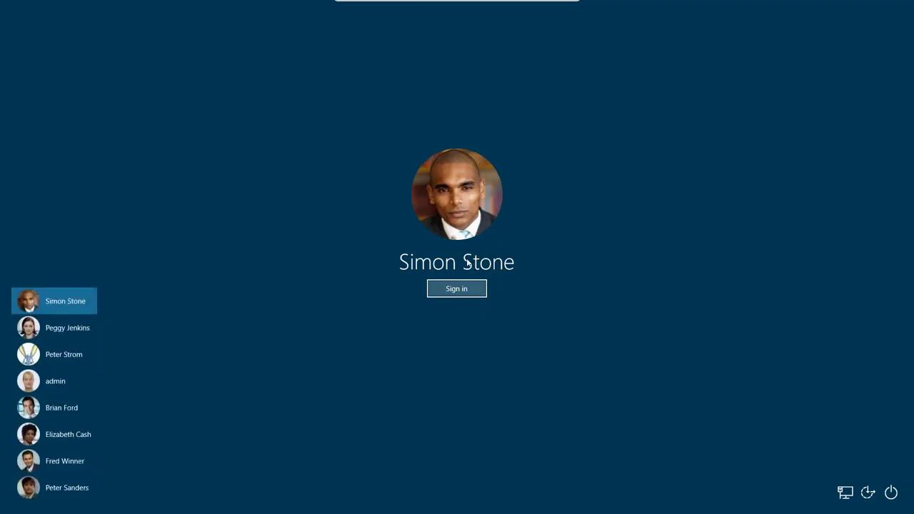
{"action": "left_click", "coordinate": [457, 289]}
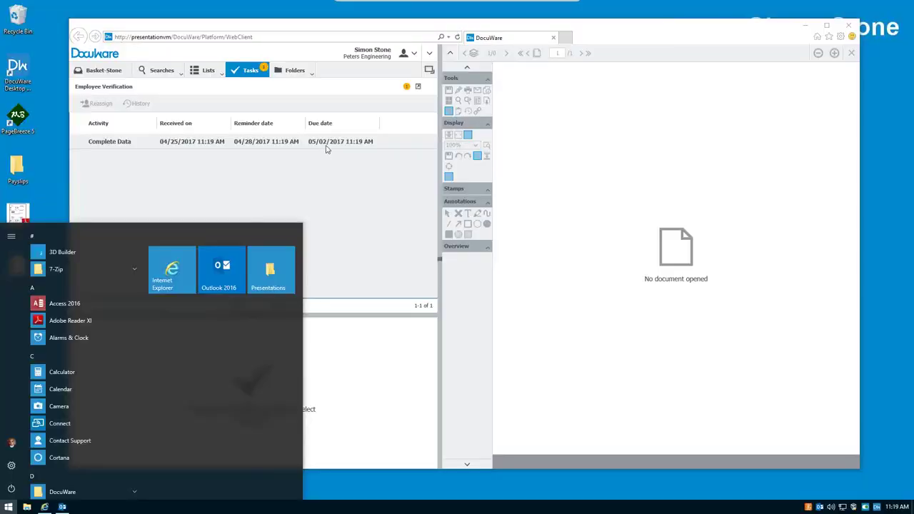
{"action": "left_click", "coordinate": [327, 146]}
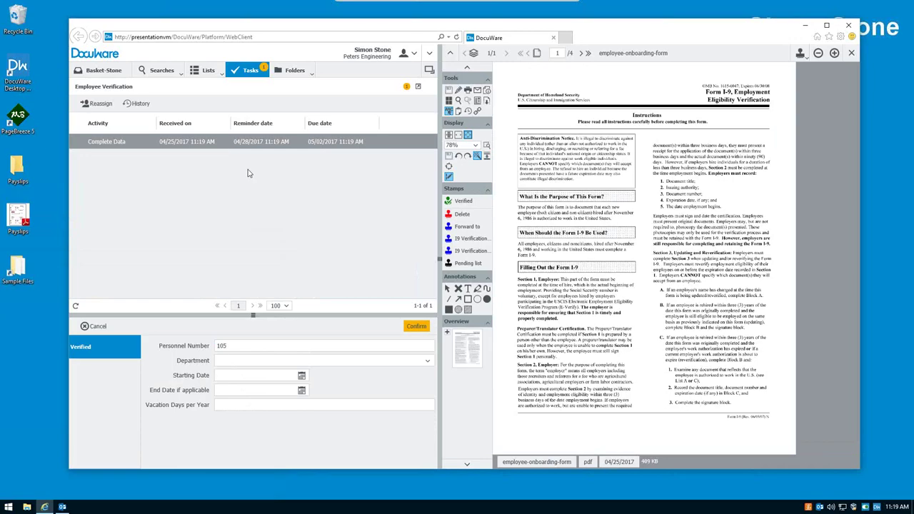
Page to the filled-in I-9 page and set the department to Sales.
{"action": "left_click", "coordinate": [580, 54]}
{"action": "left_click", "coordinate": [581, 54]}
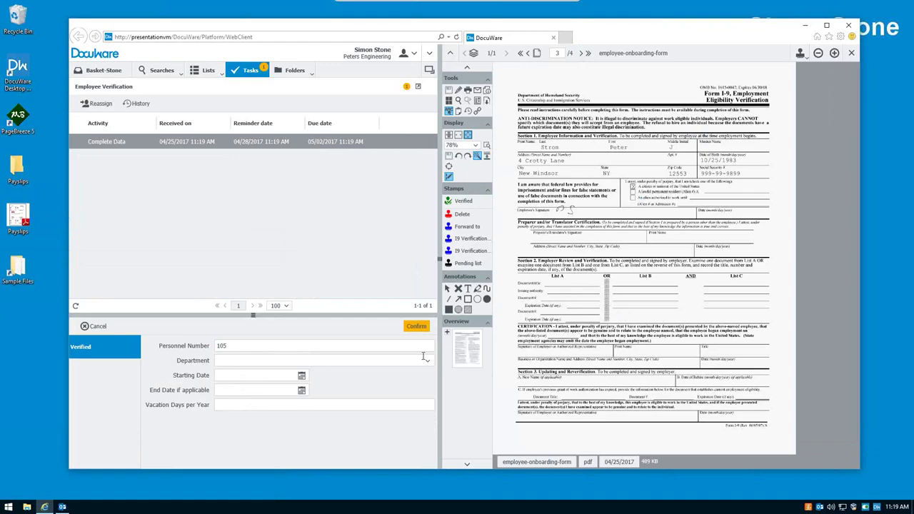
{"action": "left_click", "coordinate": [427, 361]}
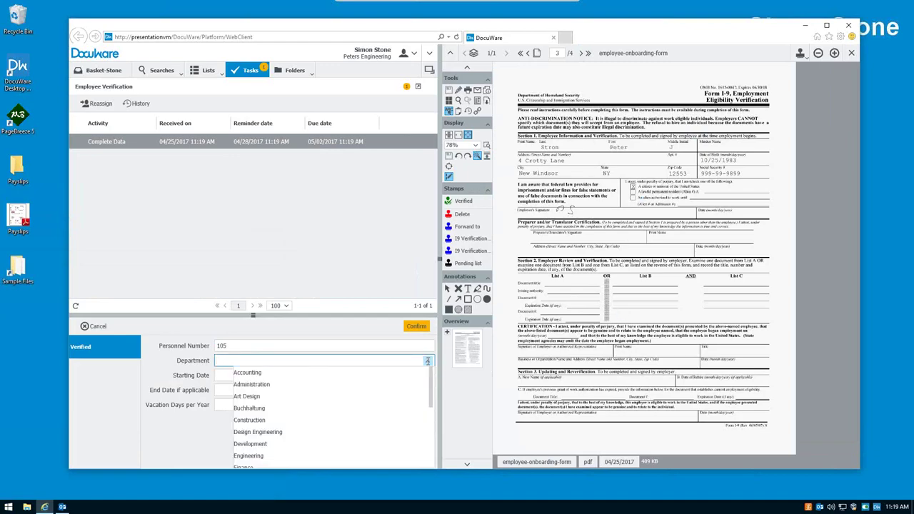
{"action": "scroll", "coordinate": [307, 414], "scroll_direction": "down", "scroll_amount": 1}
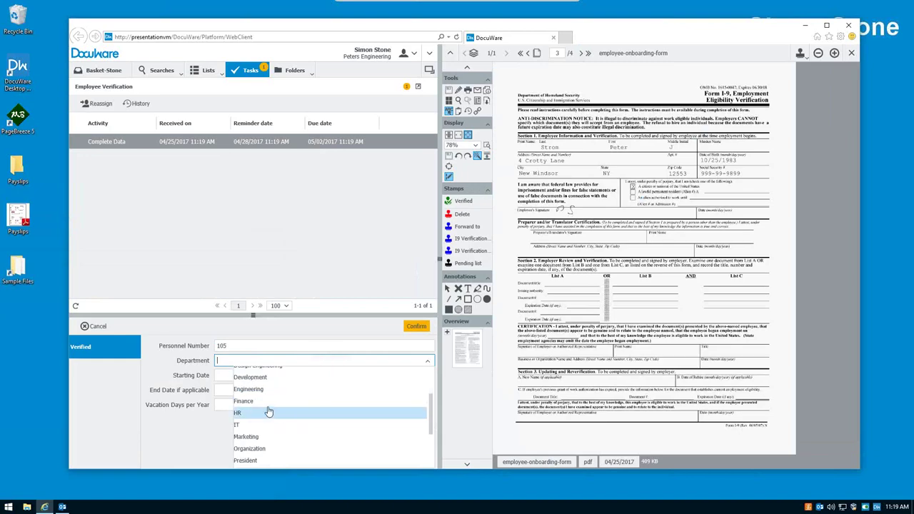
{"action": "scroll", "coordinate": [275, 415], "scroll_direction": "down", "scroll_amount": 1}
{"action": "left_click", "coordinate": [258, 451]}
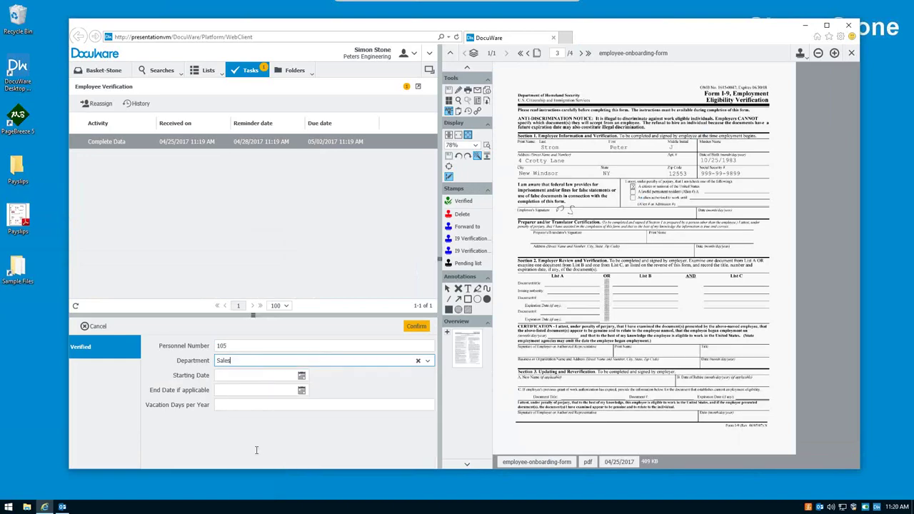
Set starting date 05/01/2017 and 10 vacation days per year, then confirm the task.
{"action": "left_click", "coordinate": [271, 376]}
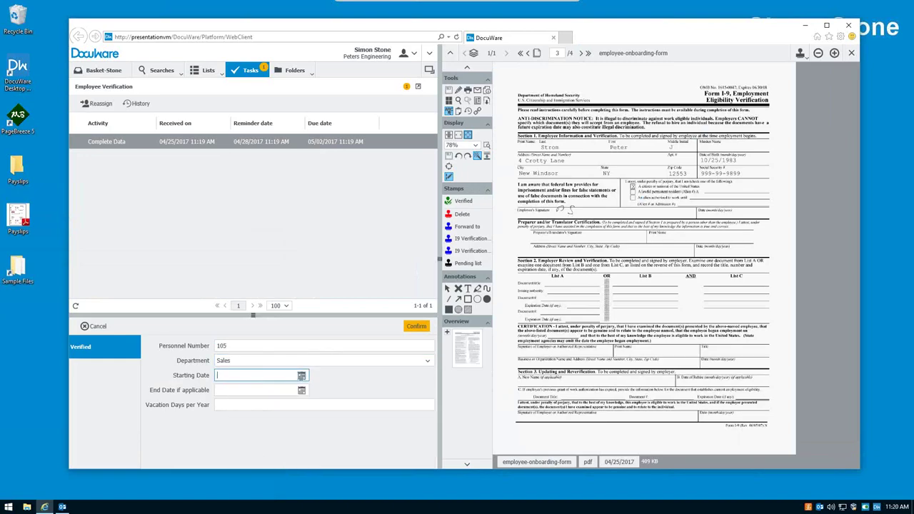
{"action": "left_click", "coordinate": [300, 376]}
{"action": "left_click", "coordinate": [242, 266]}
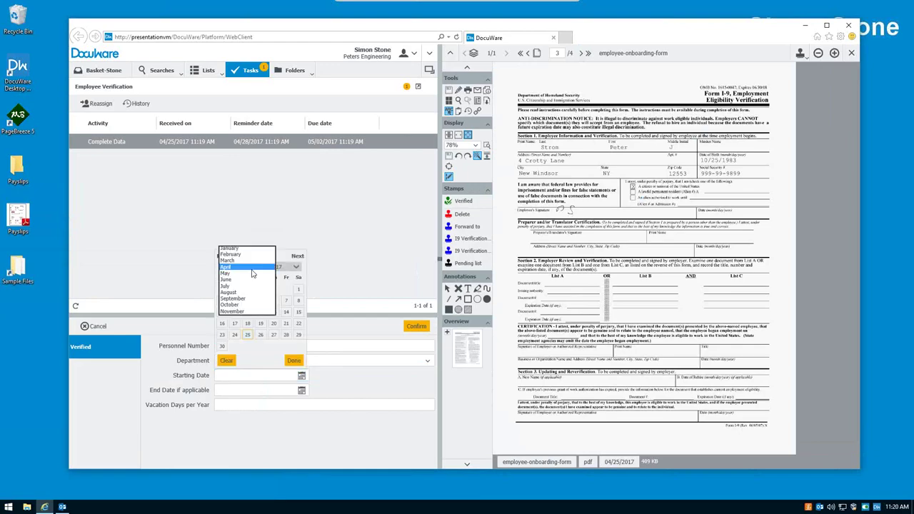
{"action": "left_click", "coordinate": [234, 274]}
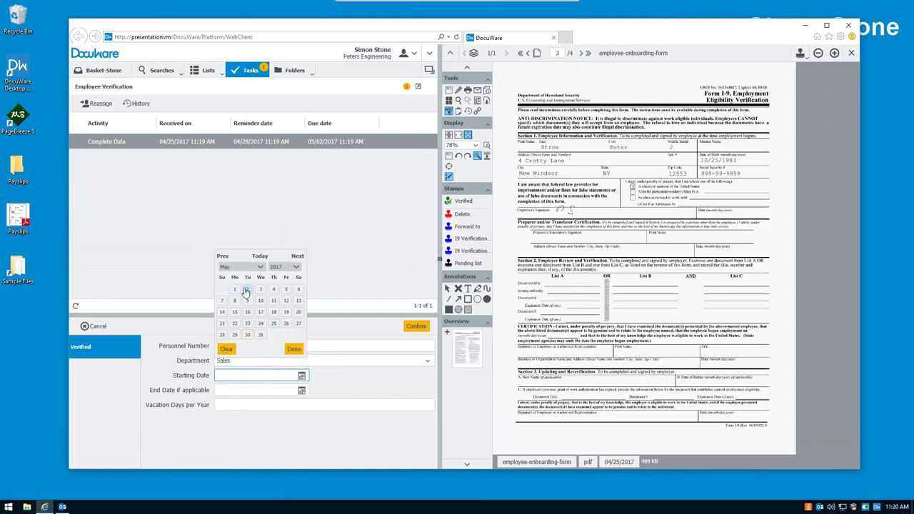
{"action": "left_click", "coordinate": [235, 290]}
{"action": "left_click", "coordinate": [245, 405]}
{"action": "type", "text": "10"}
{"action": "left_click", "coordinate": [411, 326]}
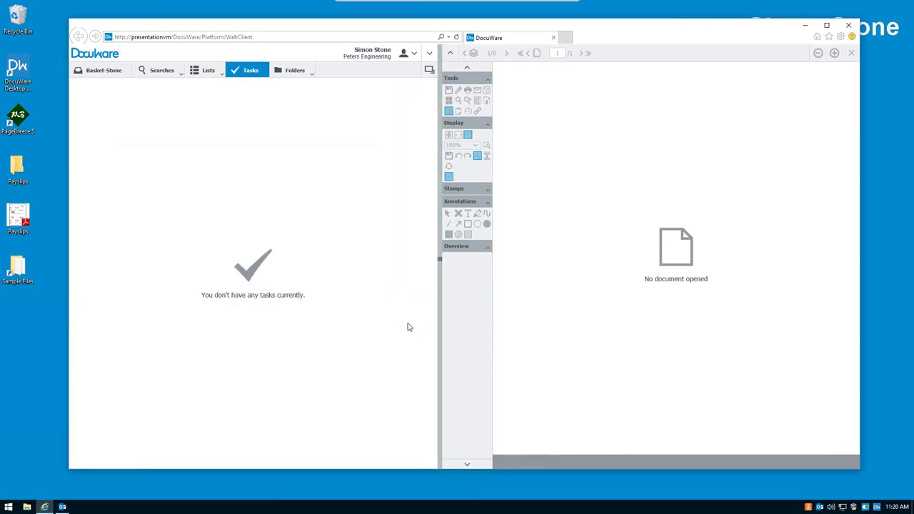
Minimise DocuWare and switch to the new employee's Windows account.
{"action": "left_click", "coordinate": [805, 26]}
{"action": "left_click", "coordinate": [9, 507]}
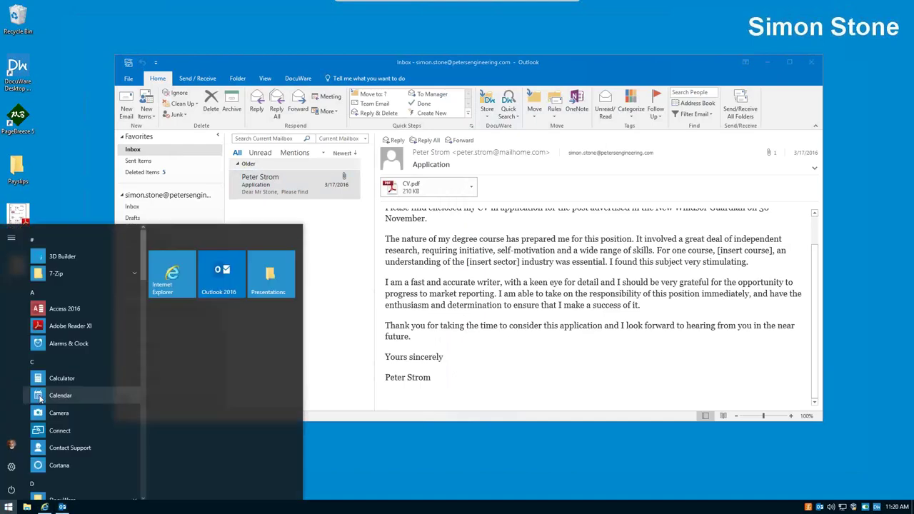
{"action": "left_click", "coordinate": [11, 443]}
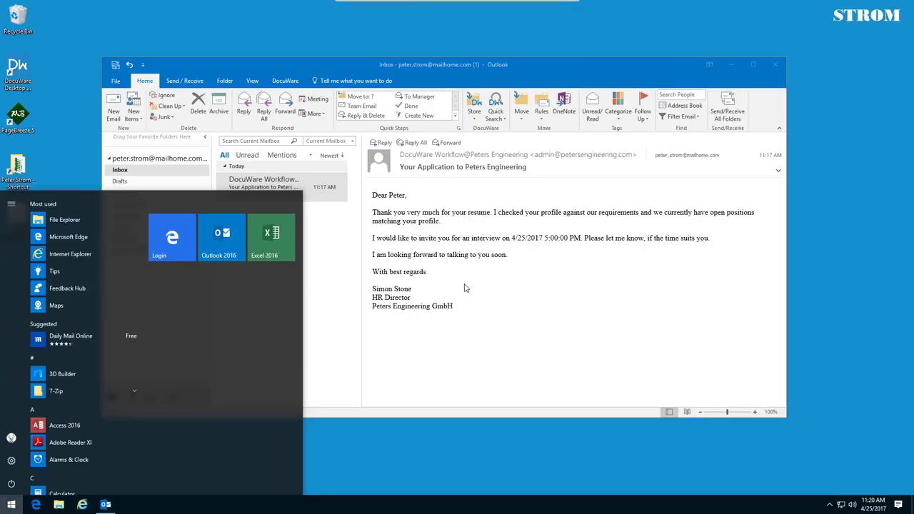
Fetch new mail, read the Welcome to Peters Engineering email, then minimise Outlook.
{"action": "left_click", "coordinate": [730, 110]}
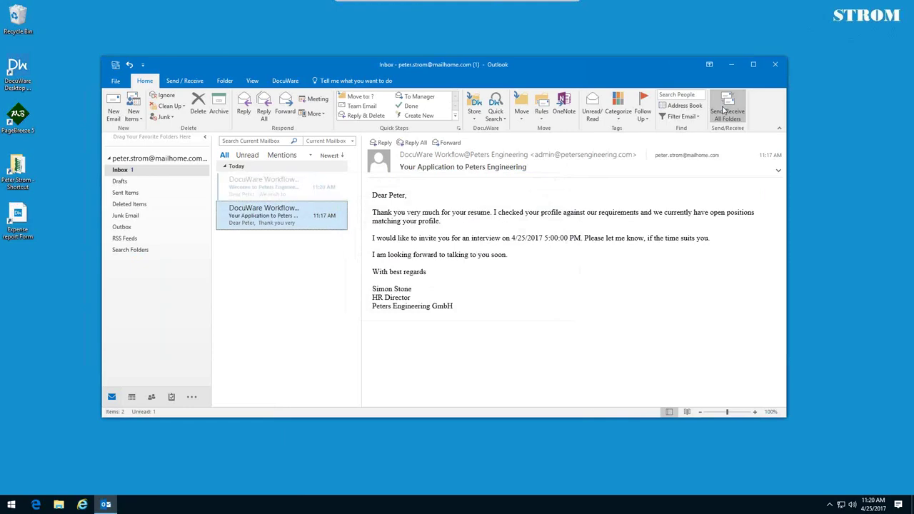
{"action": "left_click", "coordinate": [302, 185]}
{"action": "double_click", "coordinate": [302, 186]}
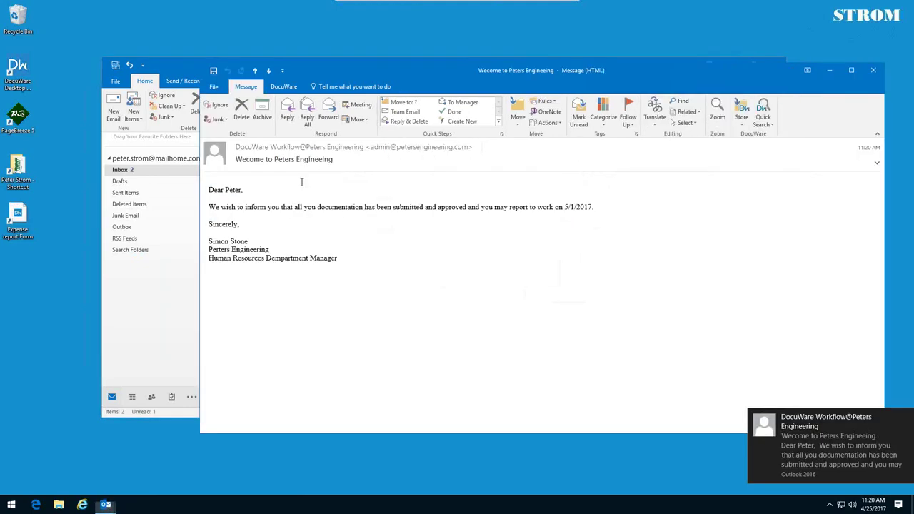
{"action": "left_click", "coordinate": [874, 71]}
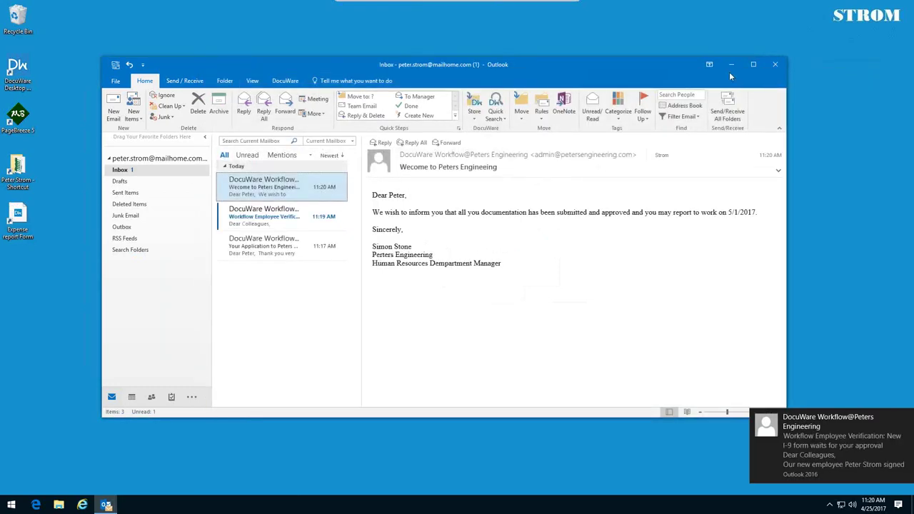
{"action": "left_click", "coordinate": [729, 66]}
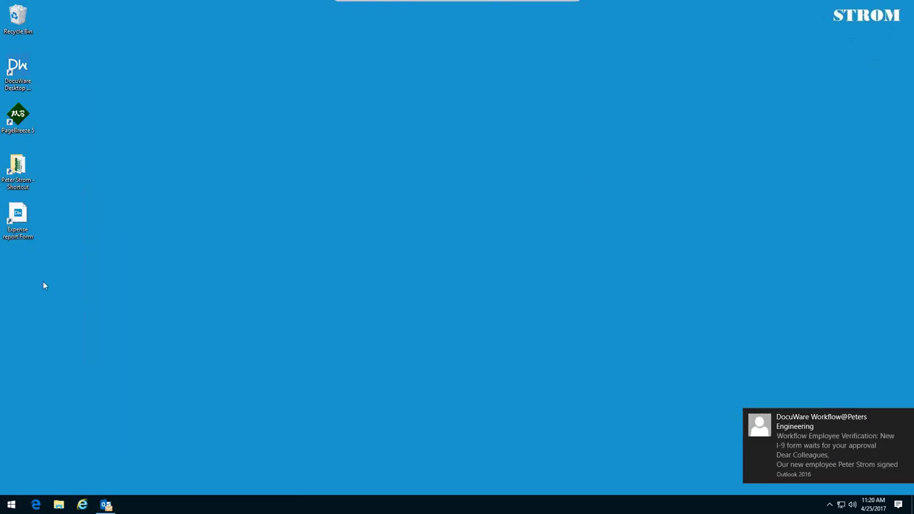
Launch the Expense report Form shortcut and sign in with a DocuWare account.
{"action": "double_click", "coordinate": [20, 214]}
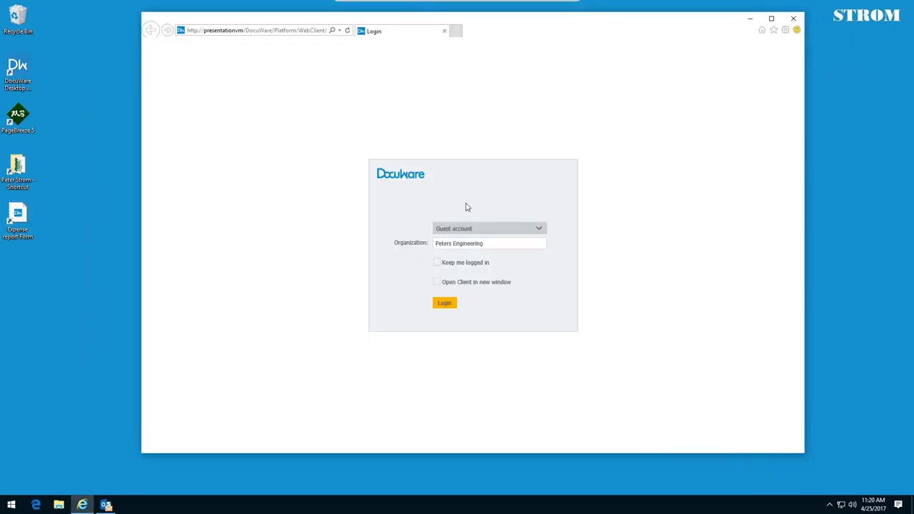
{"action": "left_click", "coordinate": [540, 230]}
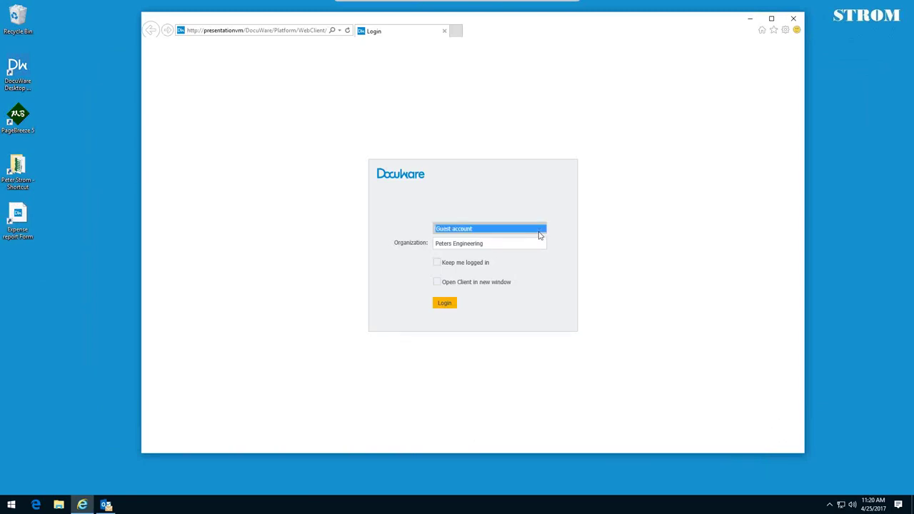
{"action": "left_click", "coordinate": [459, 215]}
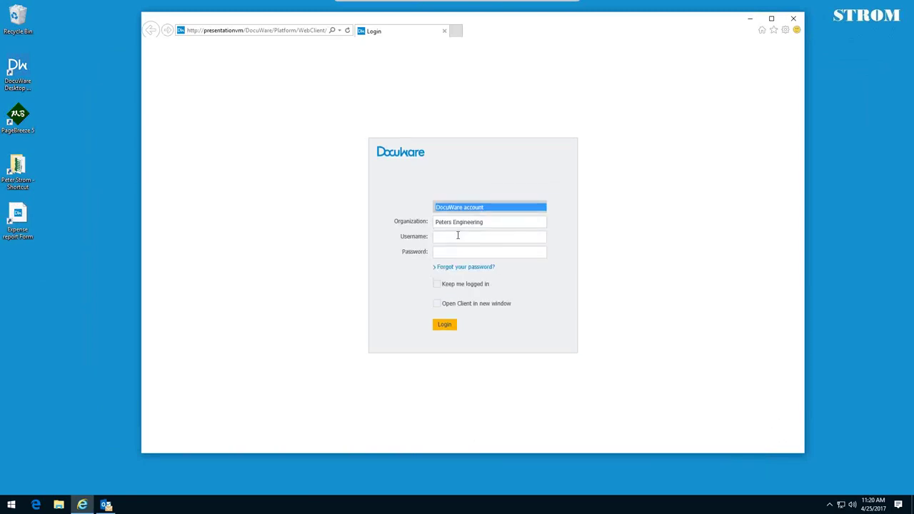
{"action": "left_click", "coordinate": [457, 236]}
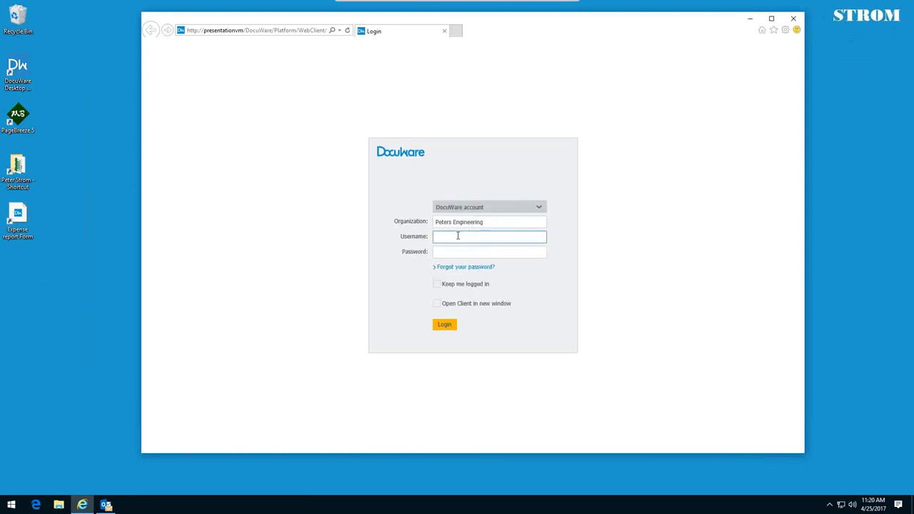
{"action": "type", "text": "strom"}
{"action": "key", "text": "Tab"}
{"action": "key", "text": "Return"}
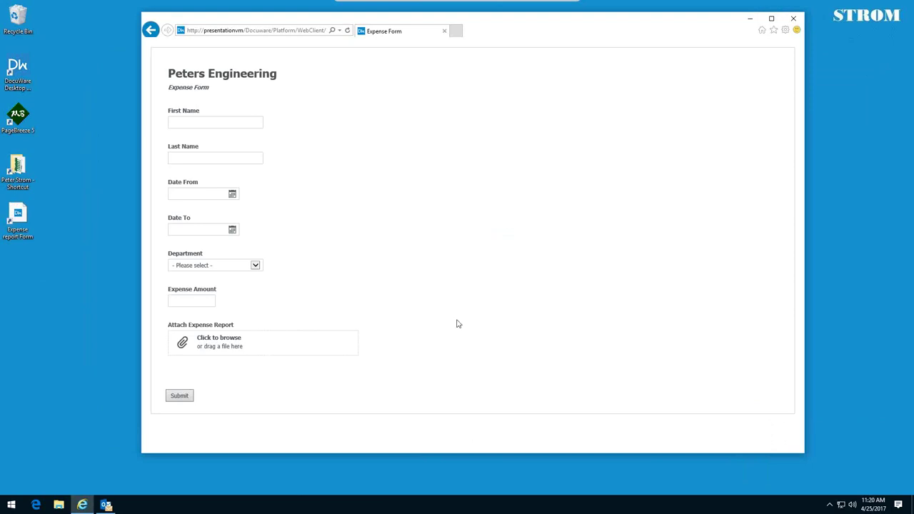
Fill in the name and set the expense dates from 05/08/2017 to 05/12/2017.
{"action": "left_click", "coordinate": [228, 126]}
{"action": "key", "text": "Tab"}
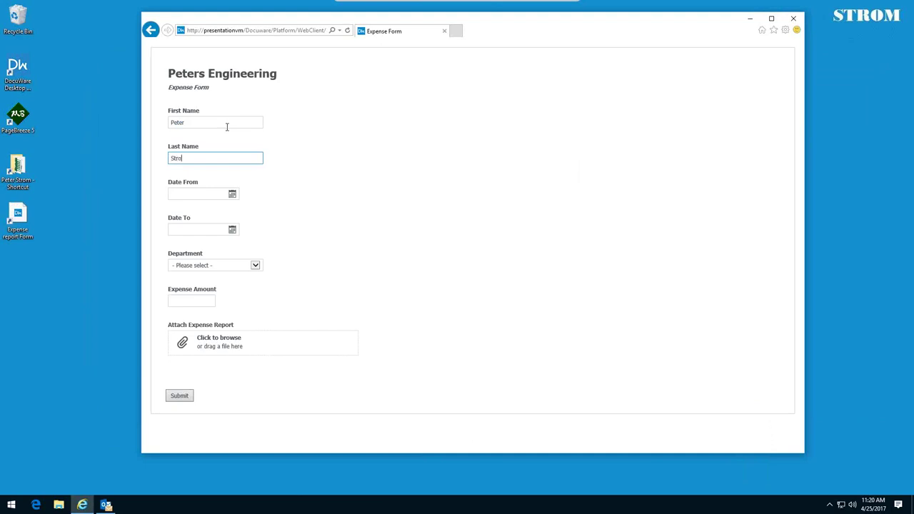
{"action": "key", "text": "Tab"}
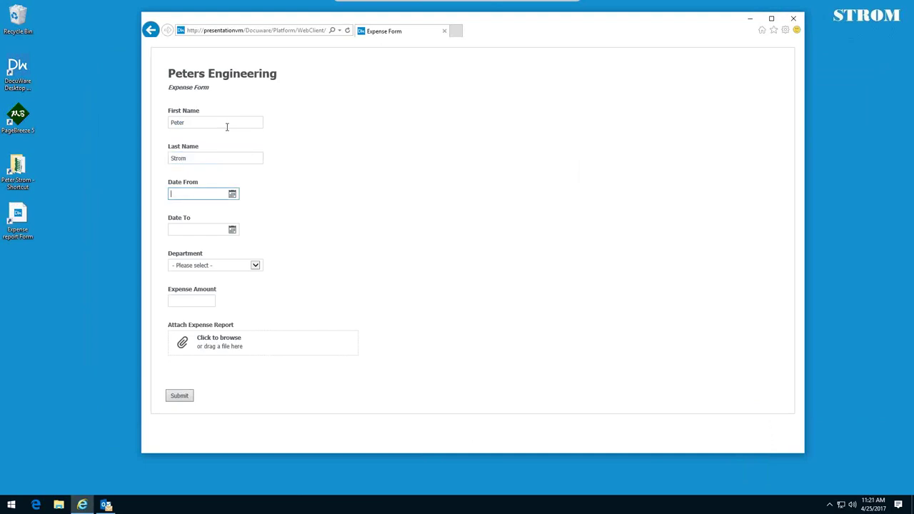
{"action": "left_click", "coordinate": [232, 194]}
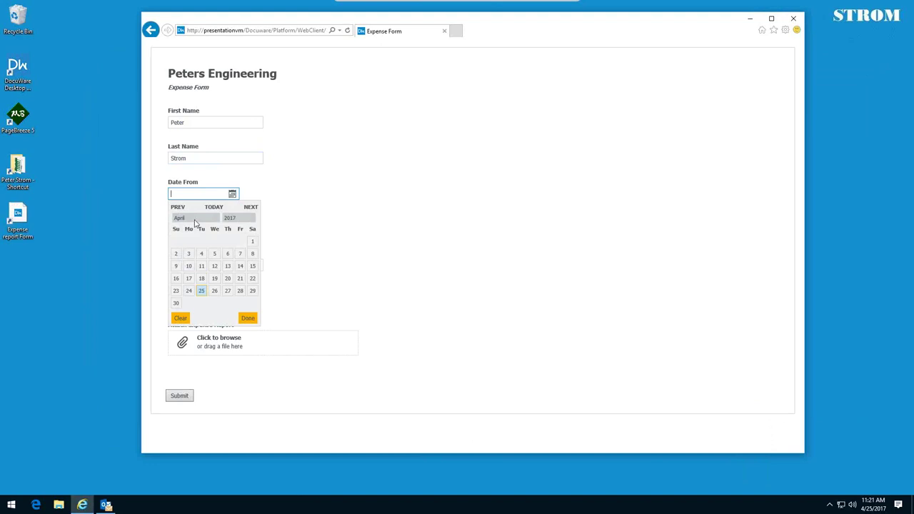
{"action": "left_click", "coordinate": [193, 218]}
{"action": "left_click", "coordinate": [179, 224]}
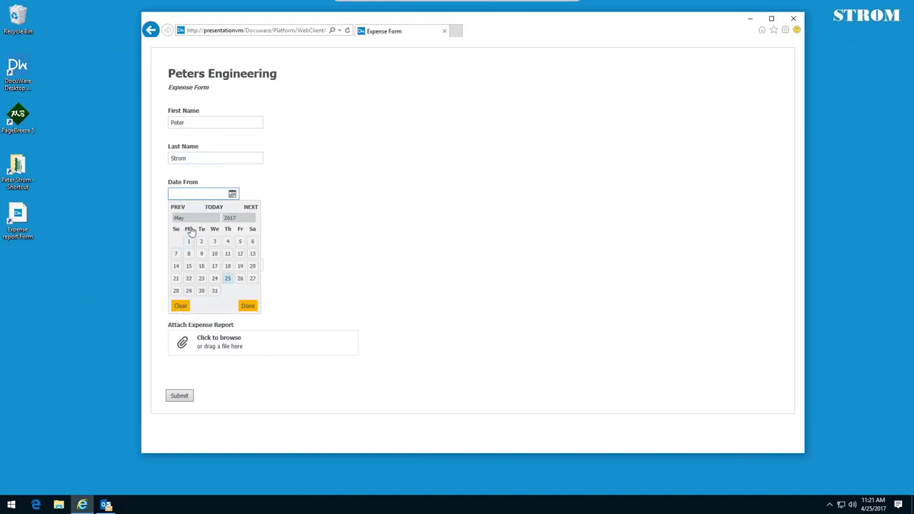
{"action": "left_click", "coordinate": [189, 253]}
{"action": "left_click", "coordinate": [232, 231]}
{"action": "left_click", "coordinate": [189, 254]}
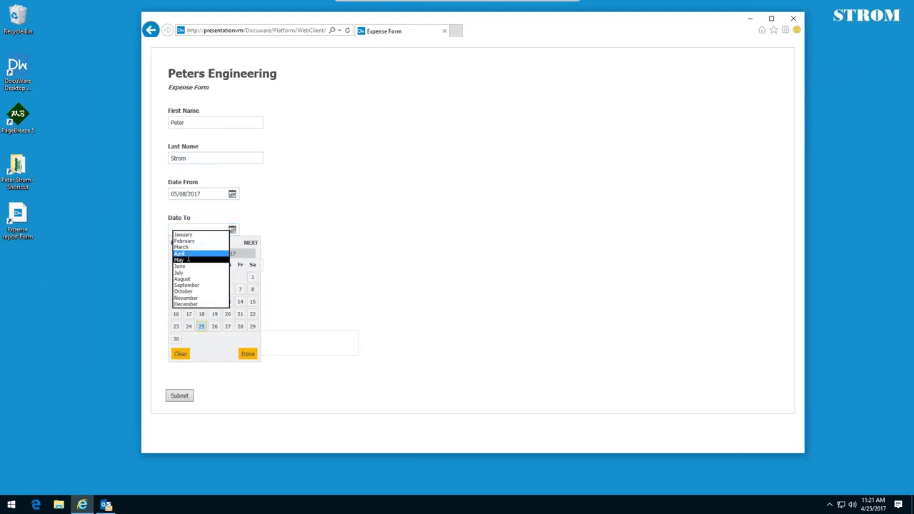
{"action": "left_click", "coordinate": [188, 260]}
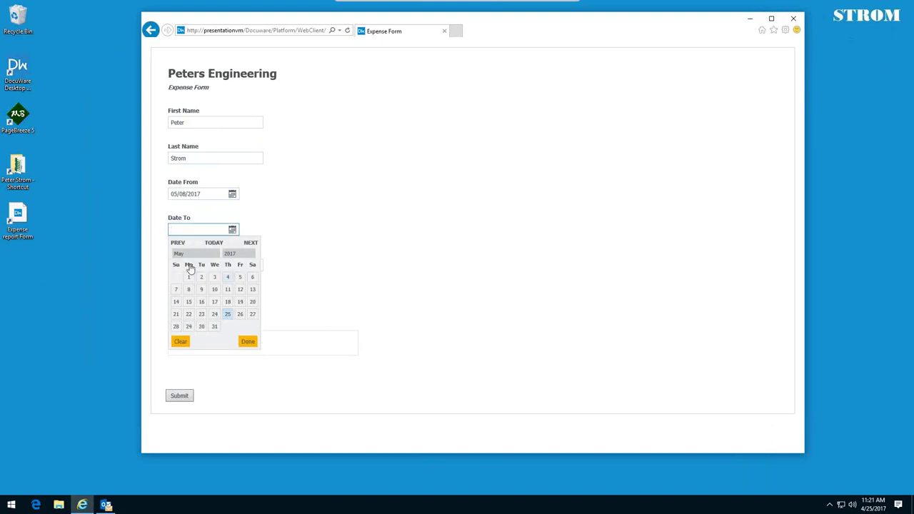
{"action": "left_click", "coordinate": [240, 289]}
Set the department to Sales and the expense amount to 234.12.
{"action": "left_click", "coordinate": [255, 265]}
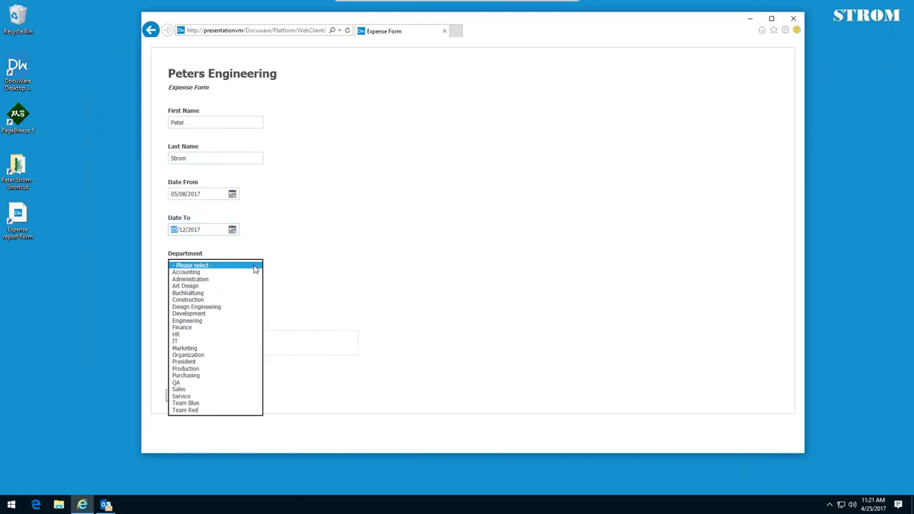
{"action": "left_click", "coordinate": [189, 389]}
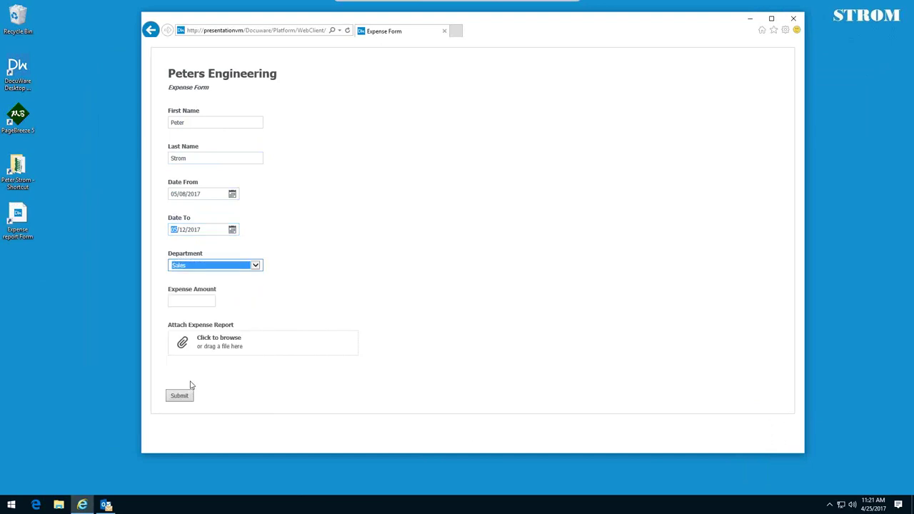
{"action": "left_click", "coordinate": [200, 300]}
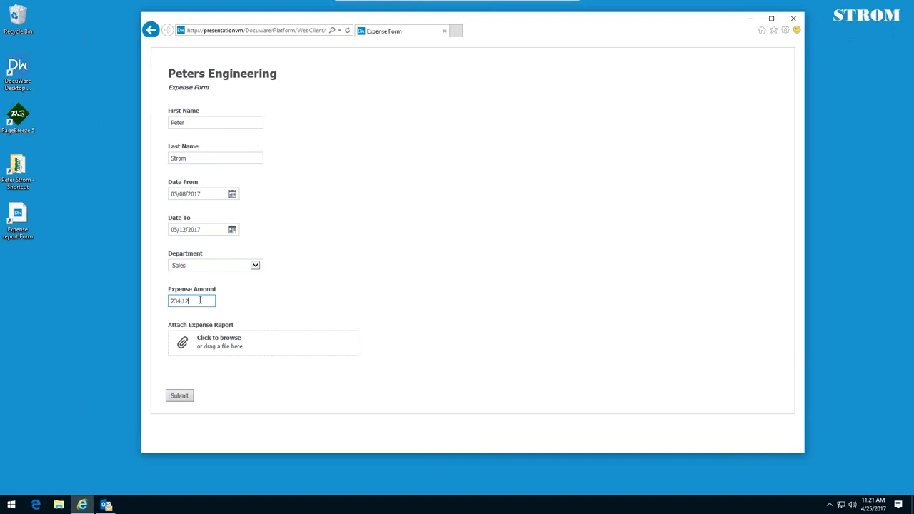
{"action": "left_click", "coordinate": [209, 352]}
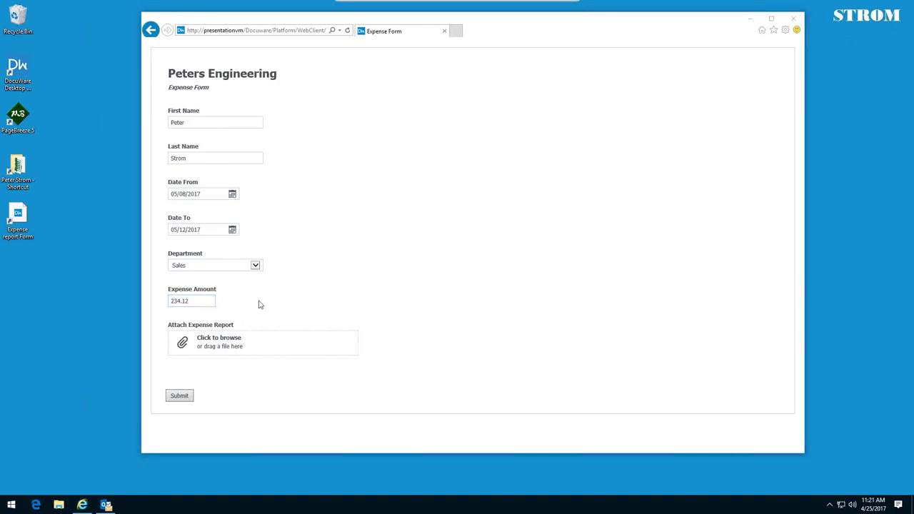
Attach AirTran.pdf, AirTran2.pdf, the Northern Star Lodge receipt and expense spreadsheet, then submit.
{"action": "left_click", "coordinate": [266, 98]}
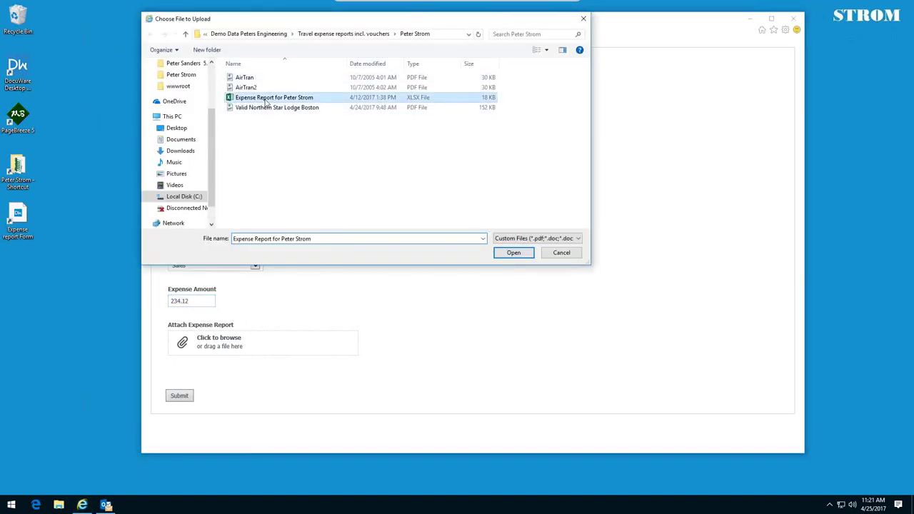
{"action": "left_click", "coordinate": [265, 108], "text": "ctrl"}
{"action": "left_click", "coordinate": [250, 87], "text": "ctrl"}
{"action": "left_click", "coordinate": [250, 79], "text": "ctrl"}
{"action": "left_click", "coordinate": [516, 253]}
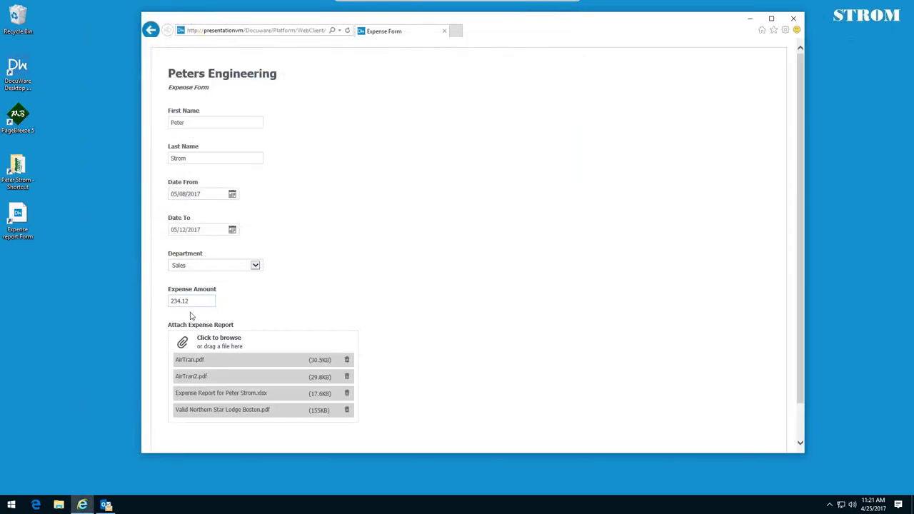
{"action": "scroll", "coordinate": [386, 285], "scroll_direction": "down", "scroll_amount": 1}
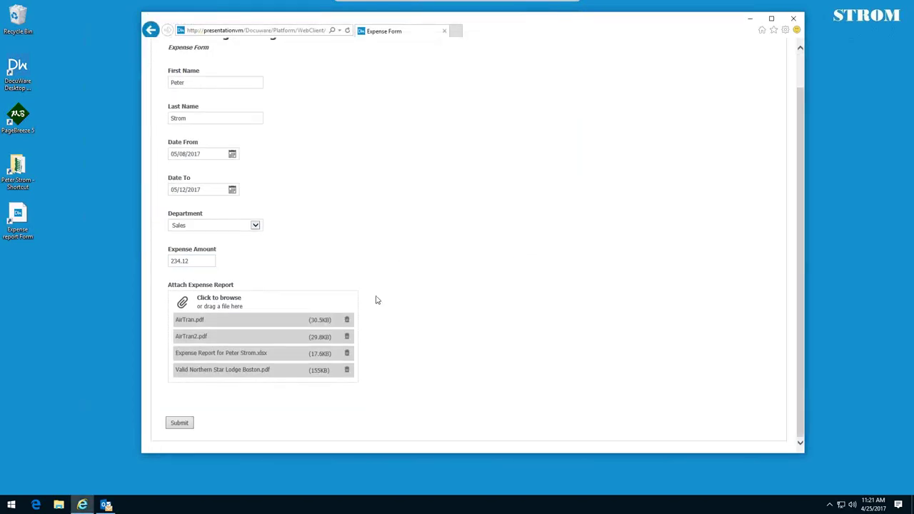
{"action": "left_click", "coordinate": [188, 424]}
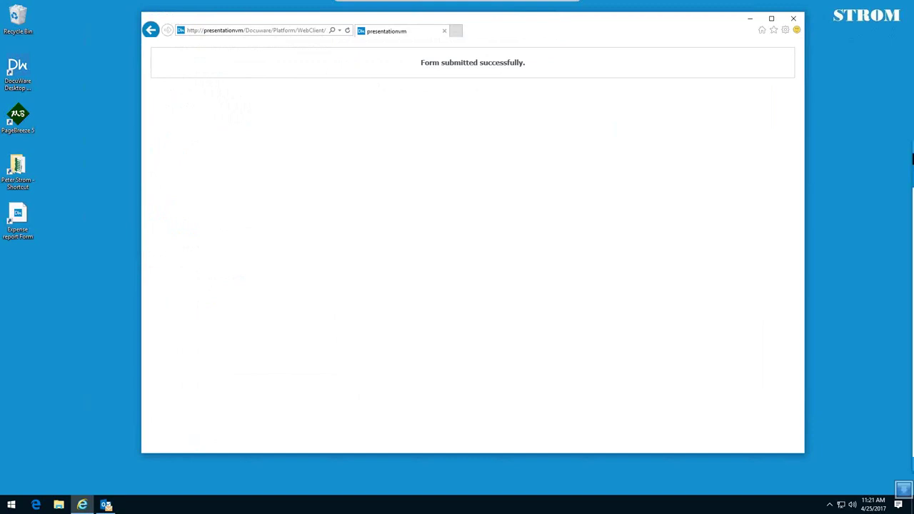
{"action": "left_click_drag", "start_coordinate": [545, 139], "coordinate": [463, 101]}
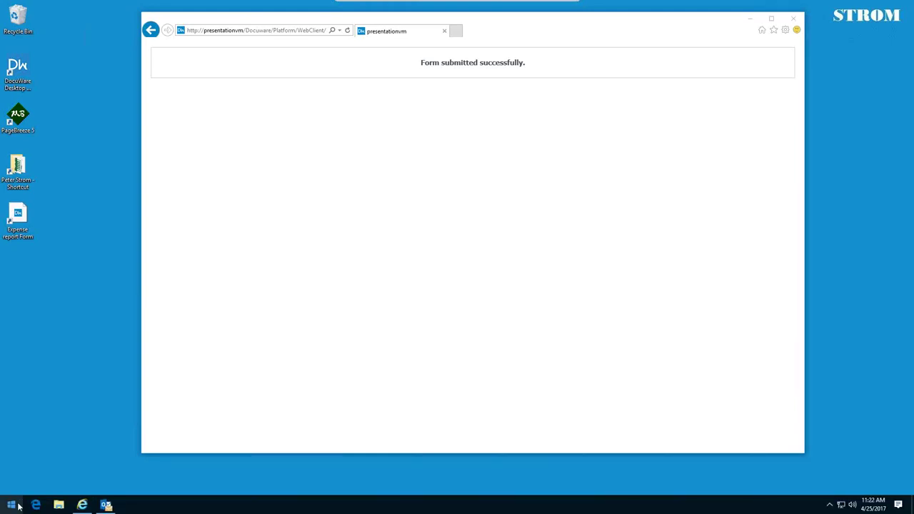
Switch to the other user, fetch new mail and open the DocuWare Workflow expense-payment email.
{"action": "left_click", "coordinate": [11, 505]}
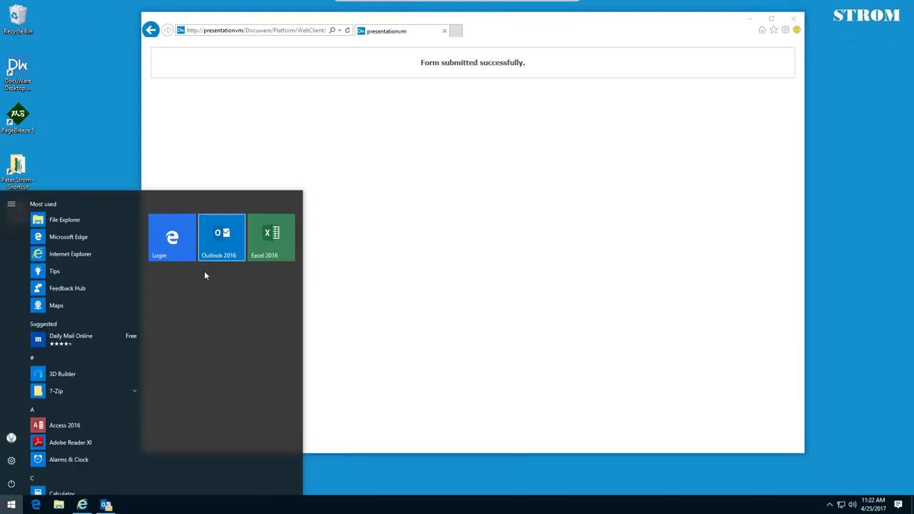
{"action": "left_click", "coordinate": [12, 438]}
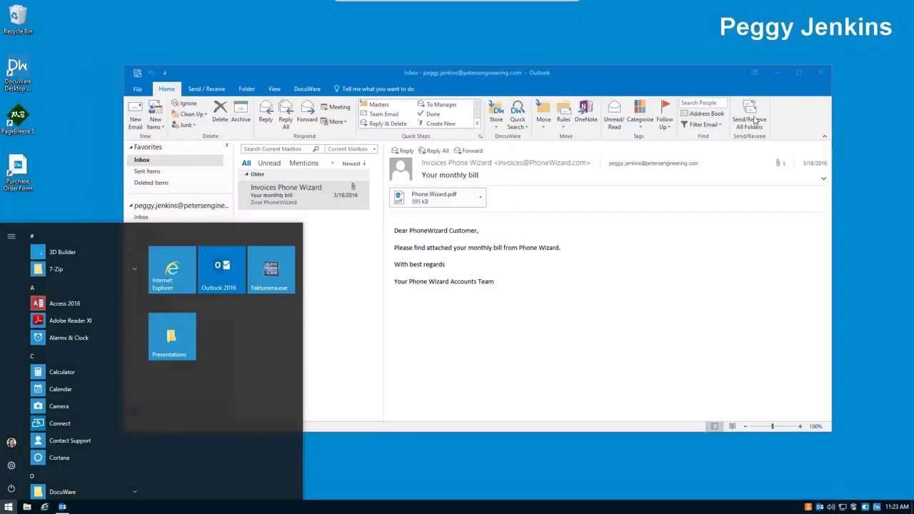
{"action": "left_click", "coordinate": [754, 119]}
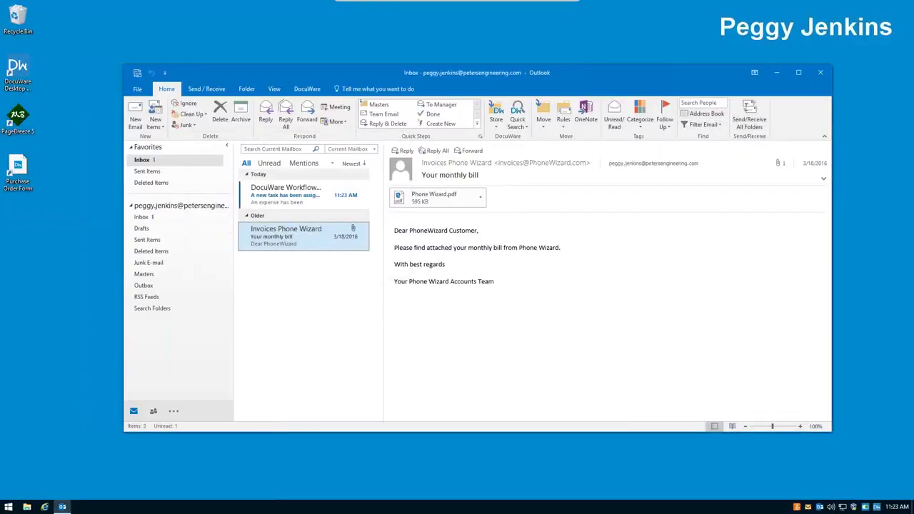
{"action": "left_click", "coordinate": [313, 197]}
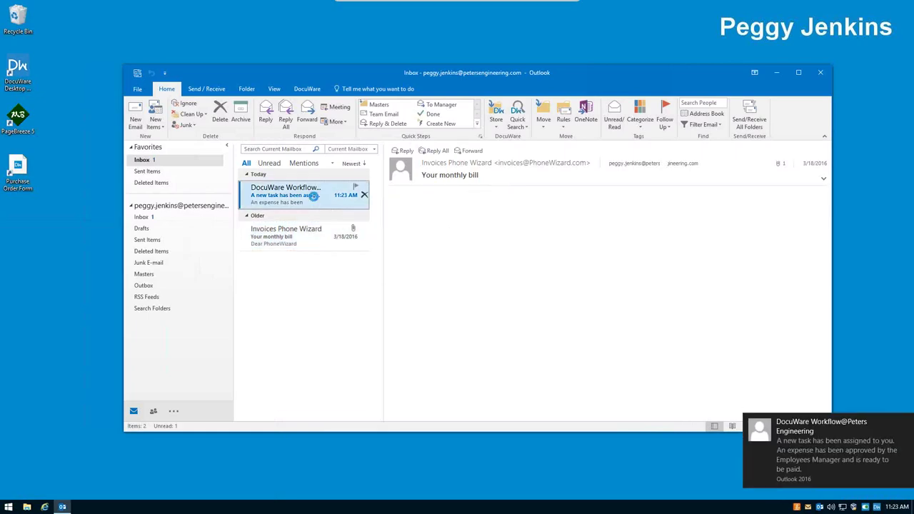
{"action": "double_click", "coordinate": [313, 196]}
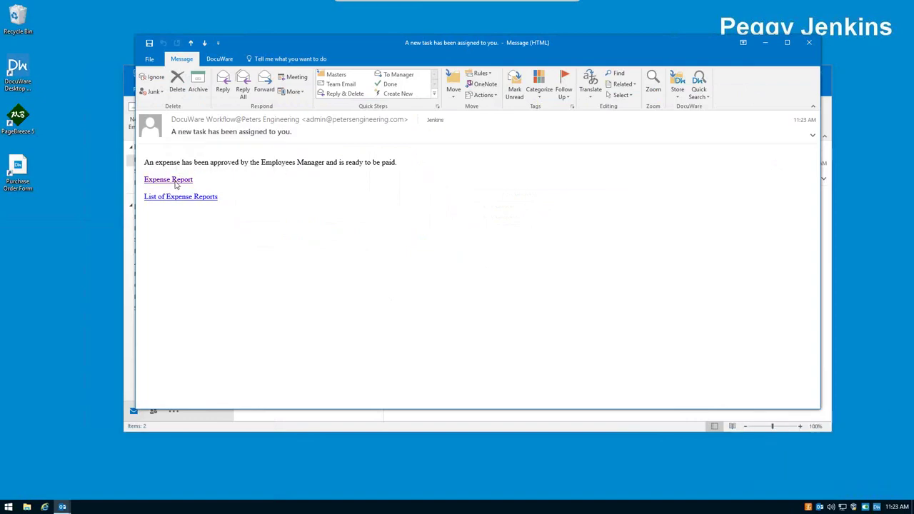
Open the expense task from the email, sign in, and review each attached receipt.
{"action": "left_click", "coordinate": [176, 183]}
{"action": "left_click", "coordinate": [428, 313]}
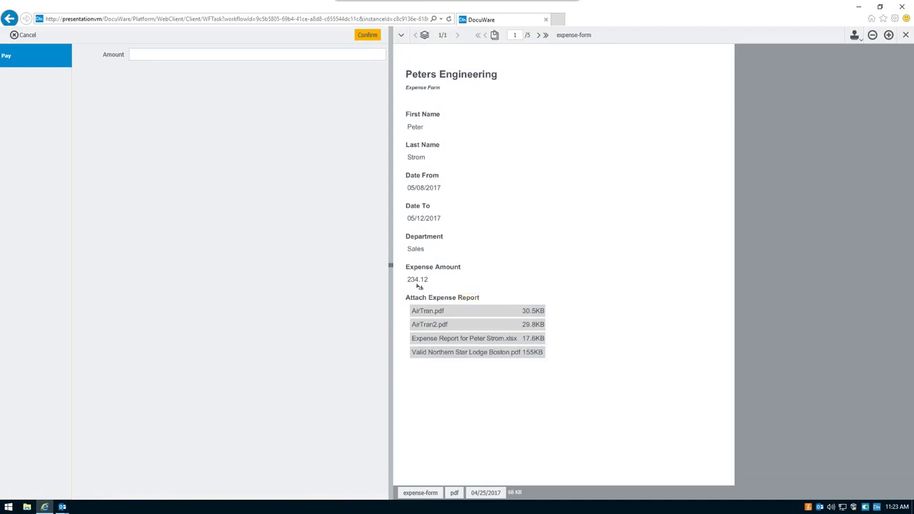
{"action": "left_click", "coordinate": [539, 36]}
{"action": "left_click", "coordinate": [539, 35]}
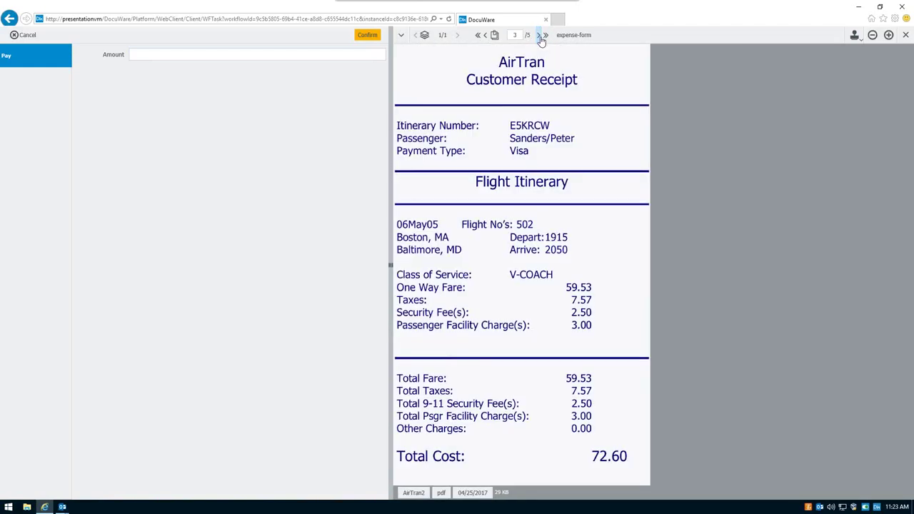
{"action": "left_click", "coordinate": [540, 36]}
{"action": "left_click", "coordinate": [540, 35]}
{"action": "left_click", "coordinate": [540, 35]}
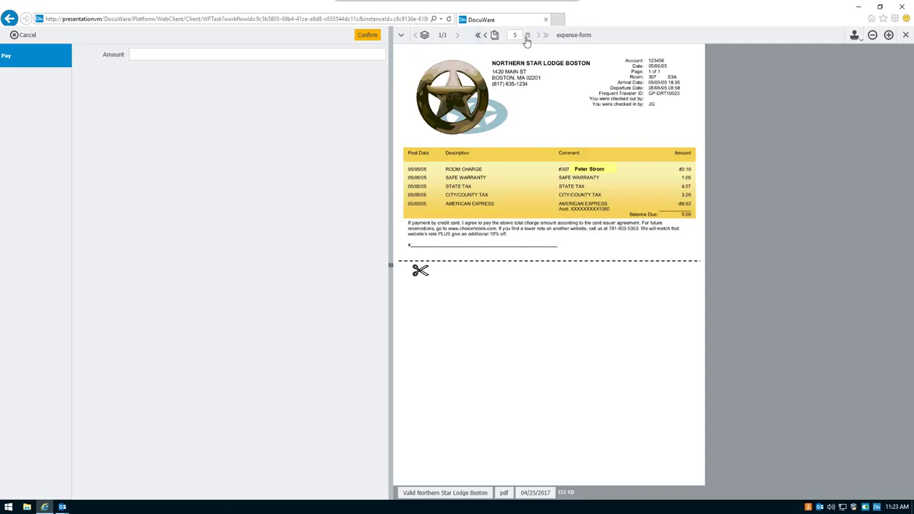
{"action": "left_click", "coordinate": [484, 36]}
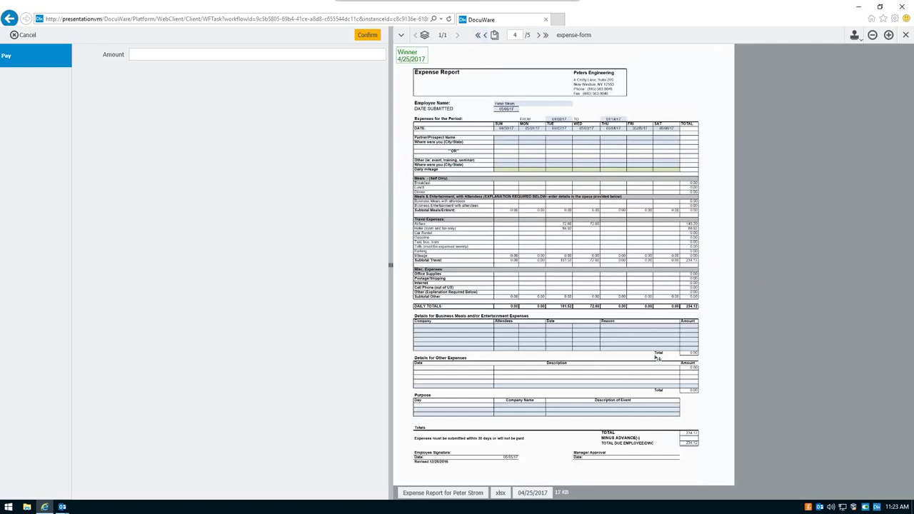
Fill Amount with the 234.12 TOTAL DUE value and confirm the payment.
{"action": "left_click", "coordinate": [288, 54]}
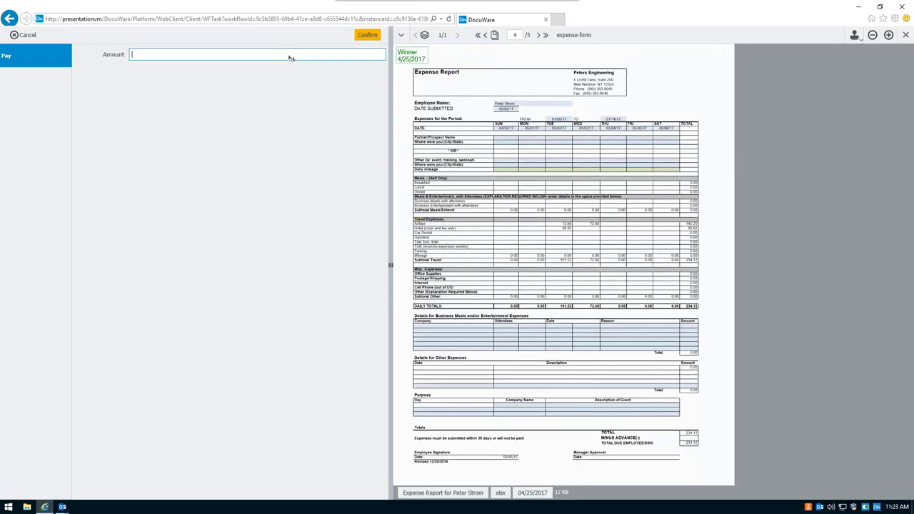
{"action": "left_click", "coordinate": [700, 444]}
{"action": "left_click", "coordinate": [366, 36]}
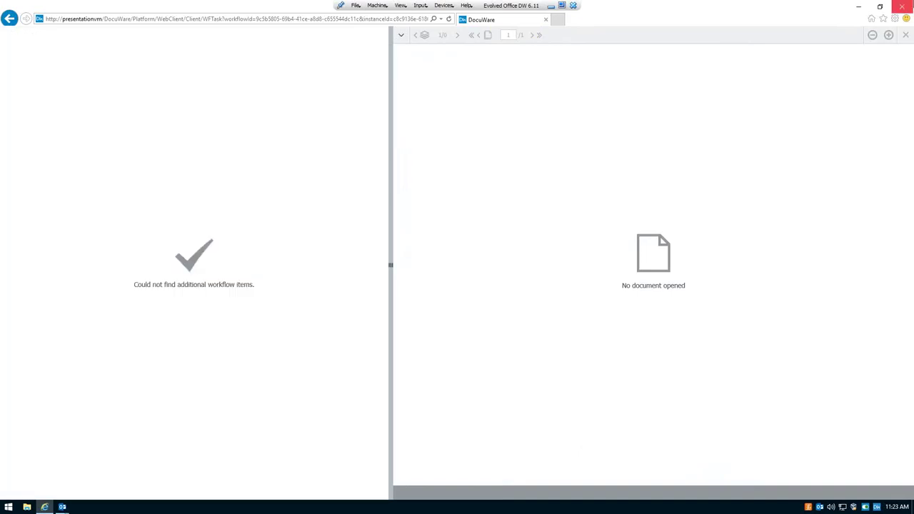
Close the finished DocuWare task window and switch back to the submitting employee's account.
{"action": "left_click", "coordinate": [902, 6]}
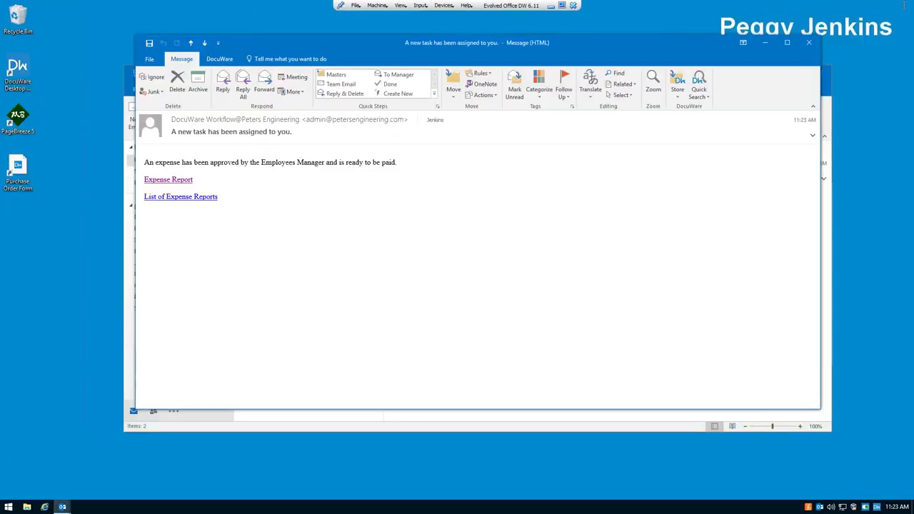
{"action": "left_click", "coordinate": [9, 507]}
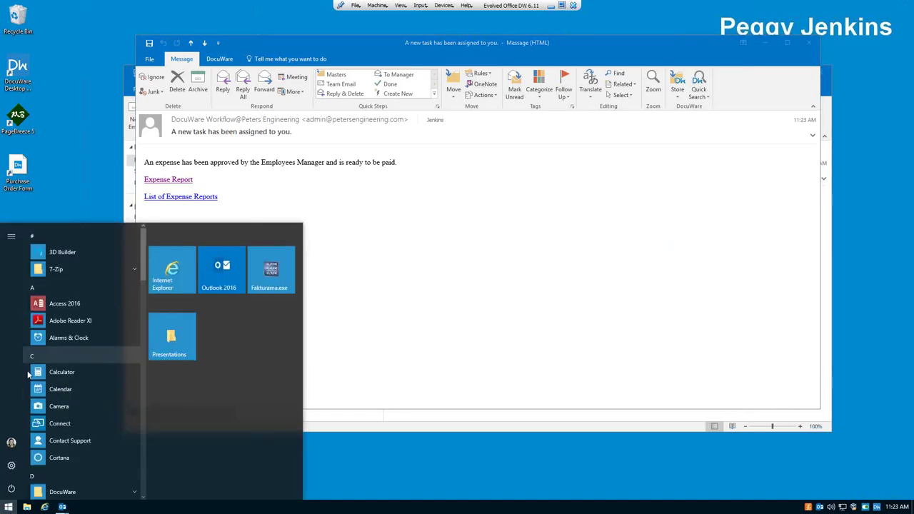
{"action": "left_click", "coordinate": [12, 443]}
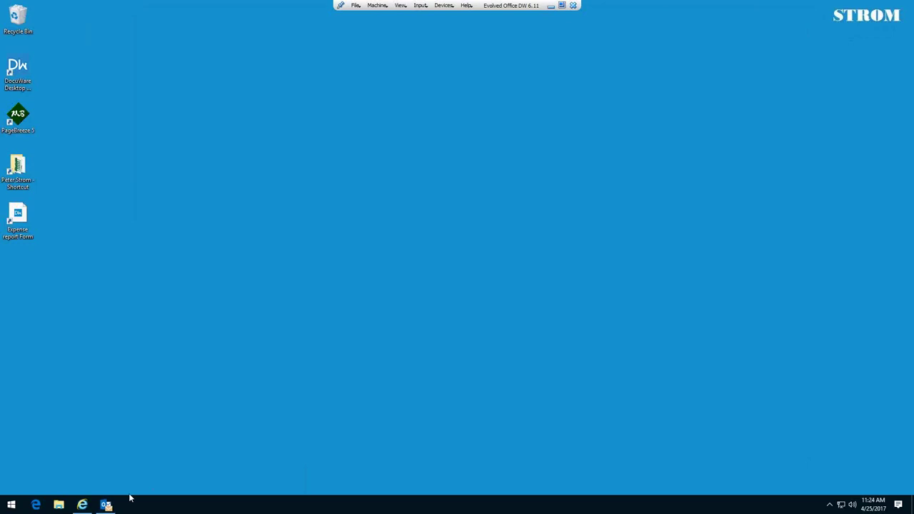
In Outlook, fetch new mail and read the 'Your Expenses have been paid' DocuWare Workflow email.
{"action": "left_click", "coordinate": [106, 504]}
{"action": "left_click", "coordinate": [722, 106]}
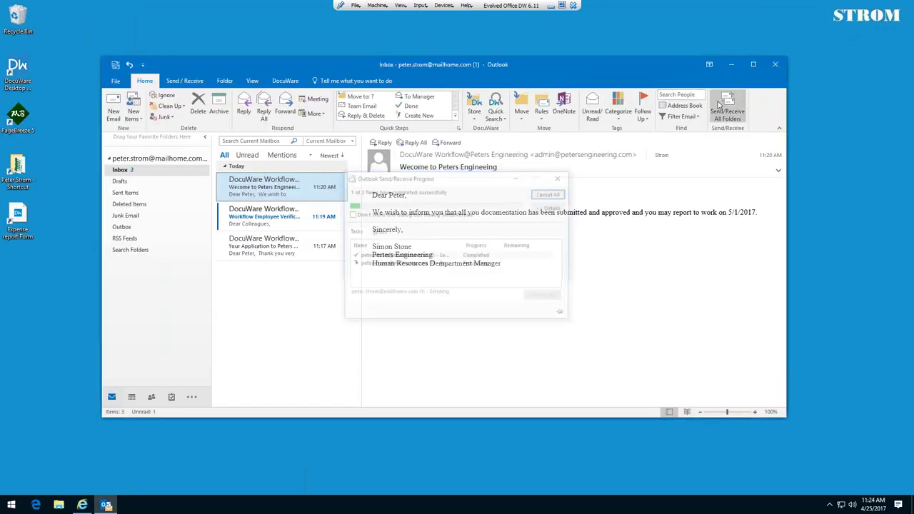
{"action": "left_click", "coordinate": [723, 106]}
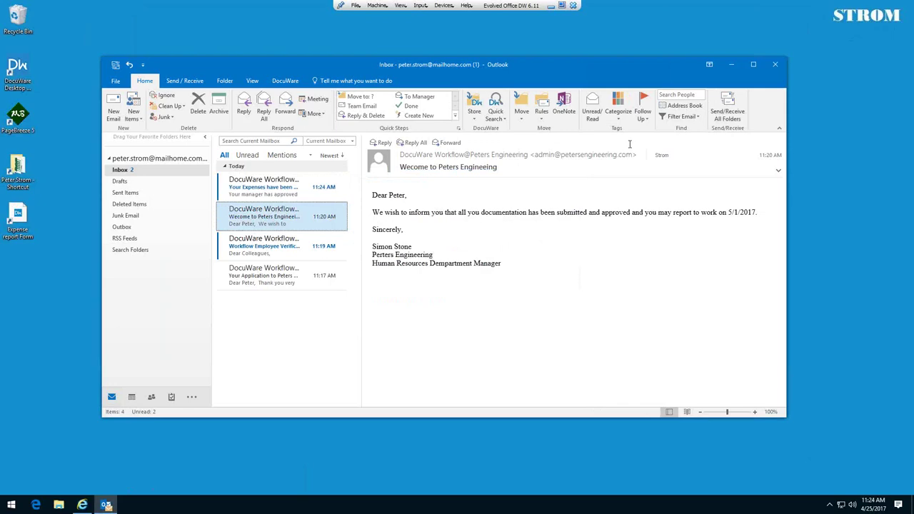
{"action": "double_click", "coordinate": [287, 191]}
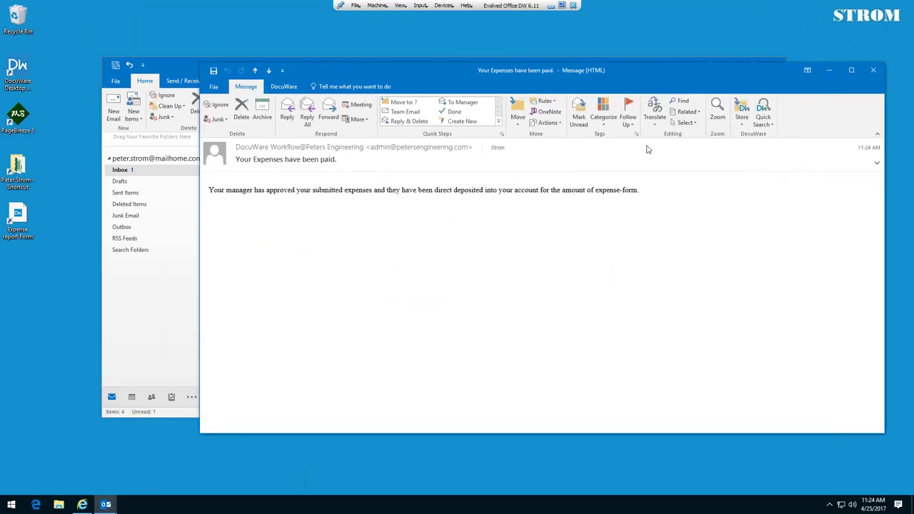
{"action": "left_click", "coordinate": [874, 70]}
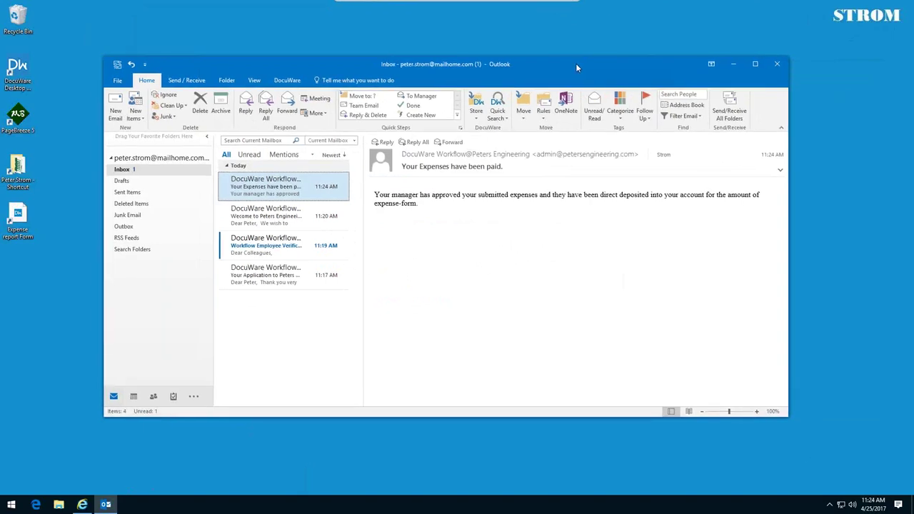
{"action": "mouse_move", "coordinate": [552, 9]}
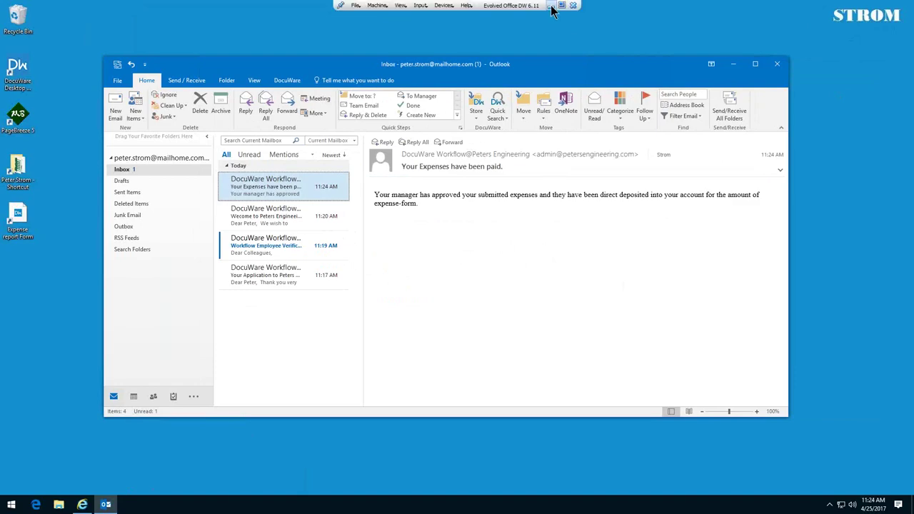
{"action": "left_click", "coordinate": [551, 6]}
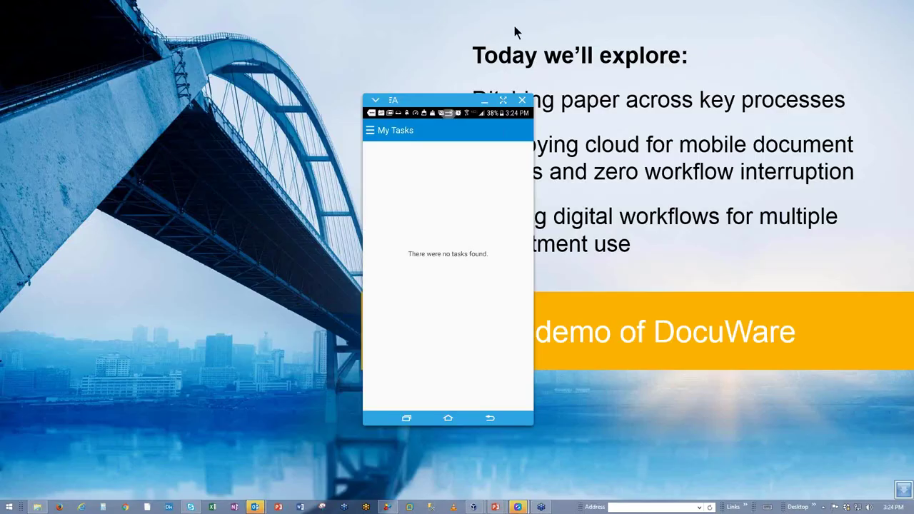